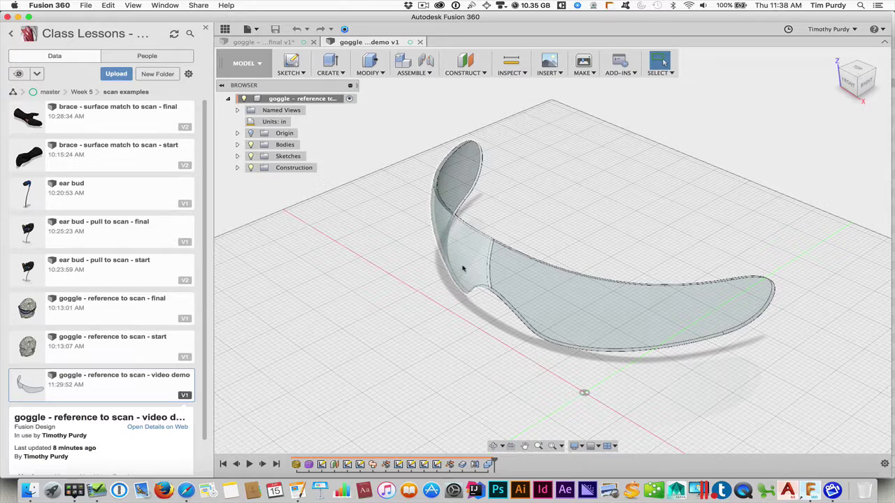
# Review the design's Sketches and Bodies folders in the browser and hide the data panel.
pyautogui.click(237, 156)
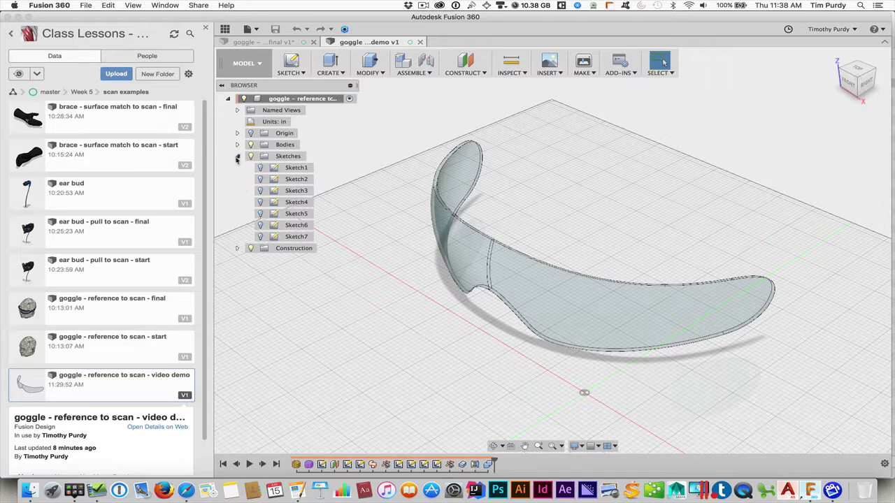
pyautogui.click(237, 156)
pyautogui.click(237, 144)
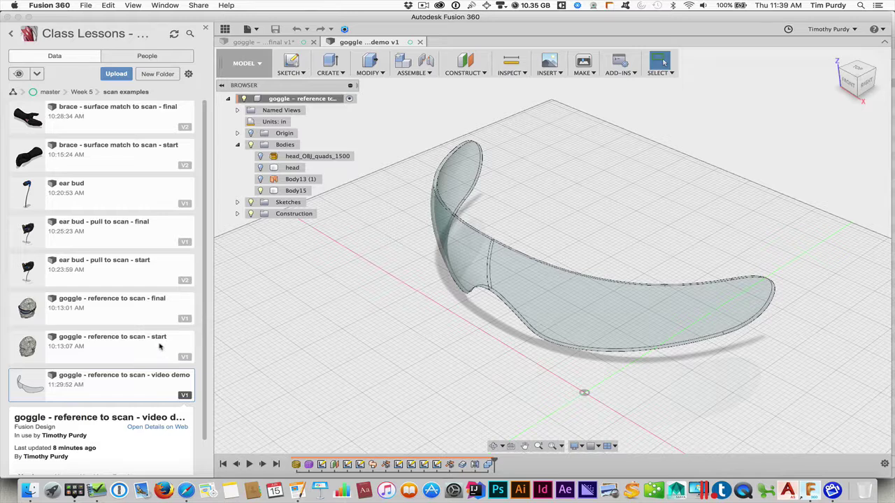
pyautogui.click(224, 29)
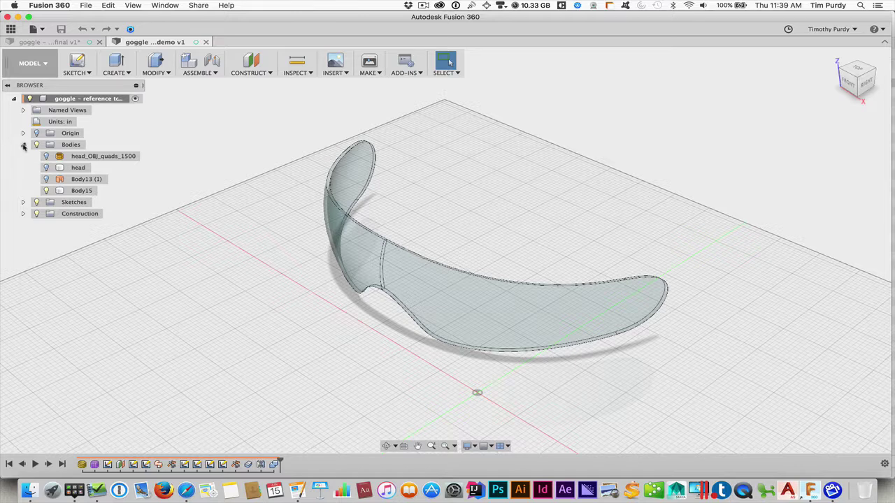
pyautogui.click(23, 144)
# Create a sculpt form and start a 0.40 in pipe along the upper edge of the lens.
pyautogui.click(116, 68)
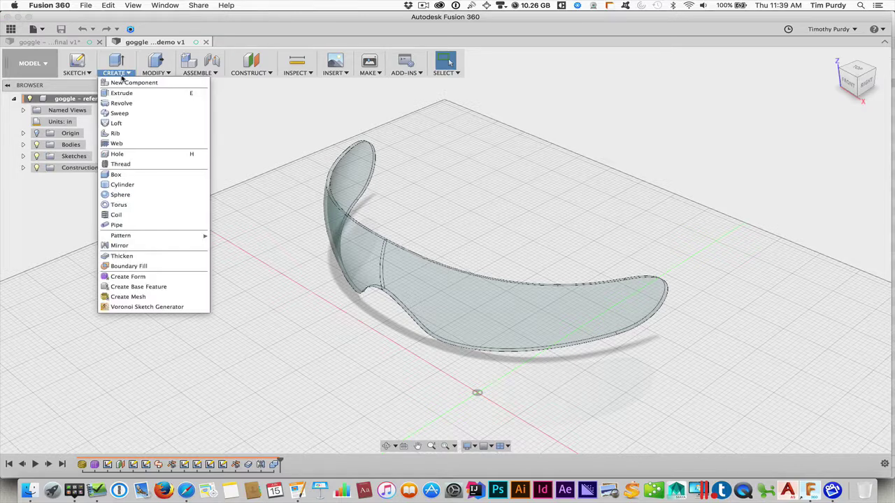
pyautogui.click(127, 278)
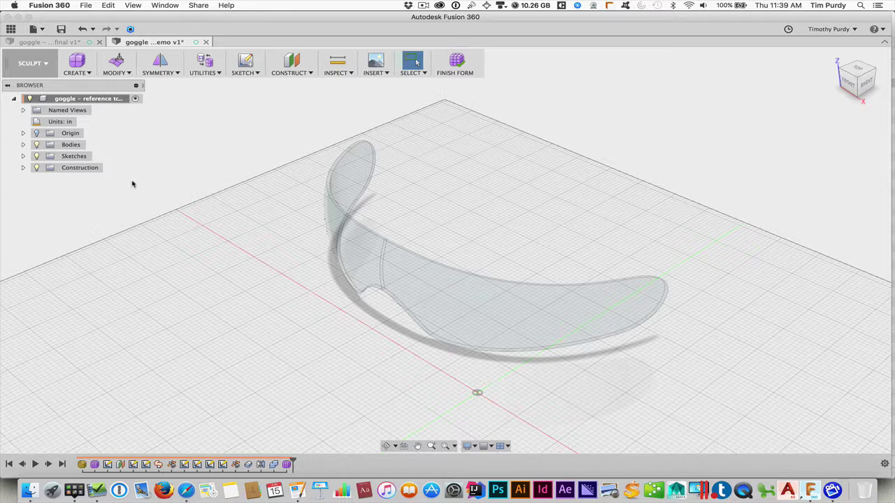
pyautogui.click(78, 72)
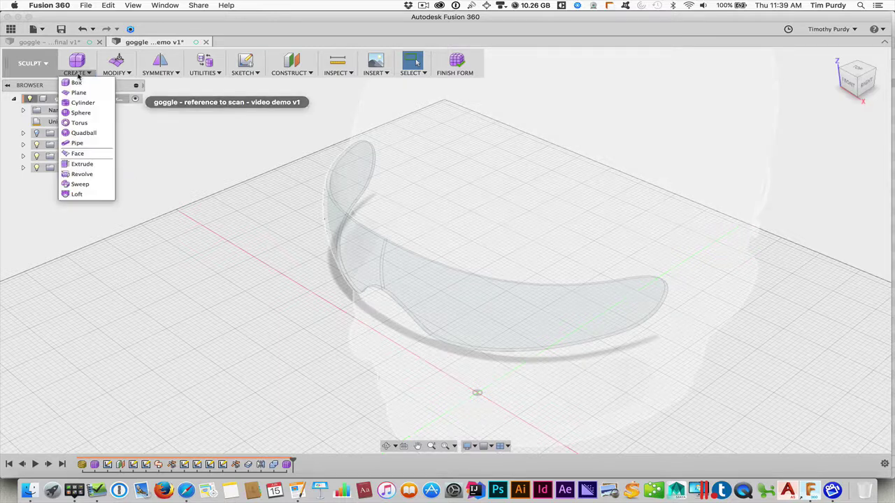
pyautogui.click(77, 144)
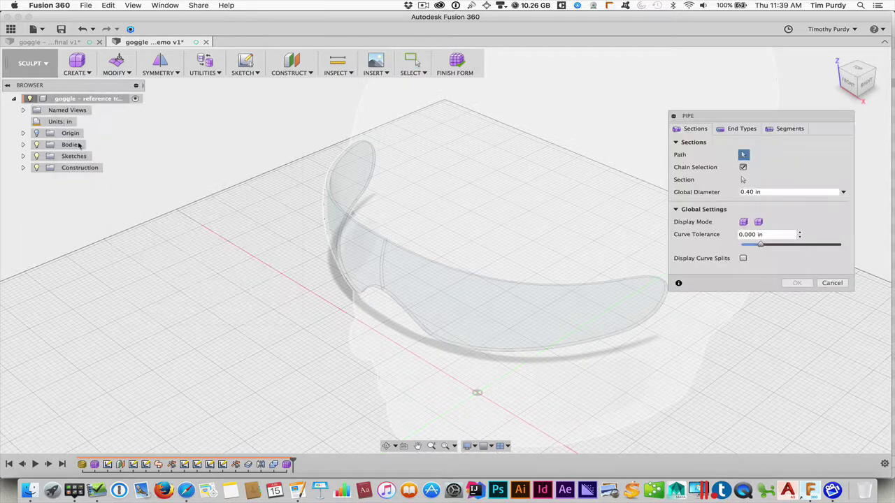
pyautogui.scroll(2, 442, 208)
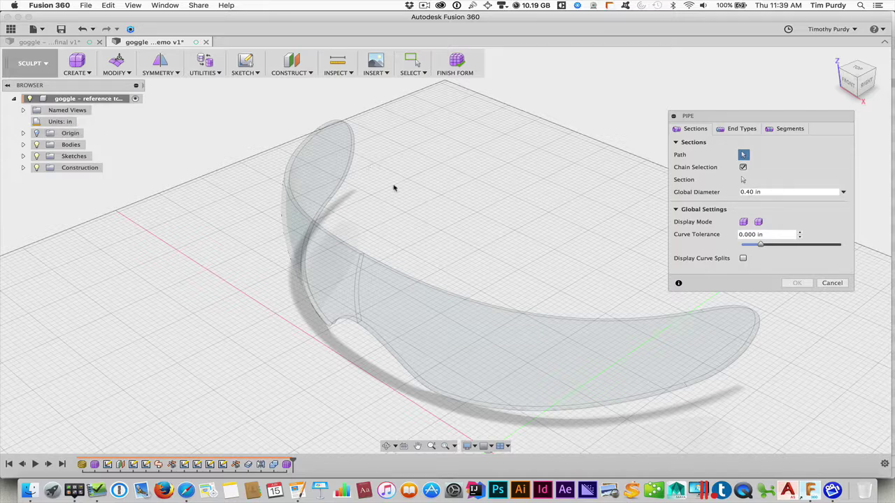
pyautogui.scroll(2, 380, 197)
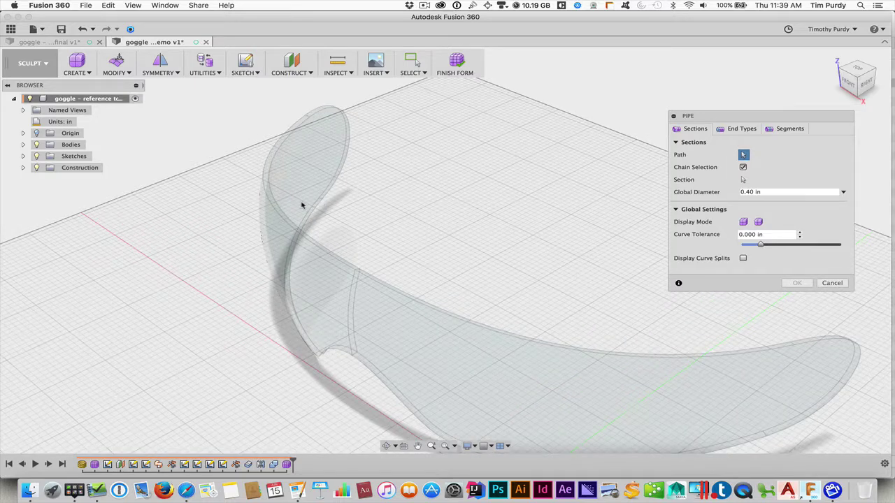
pyautogui.scroll(1, 283, 212)
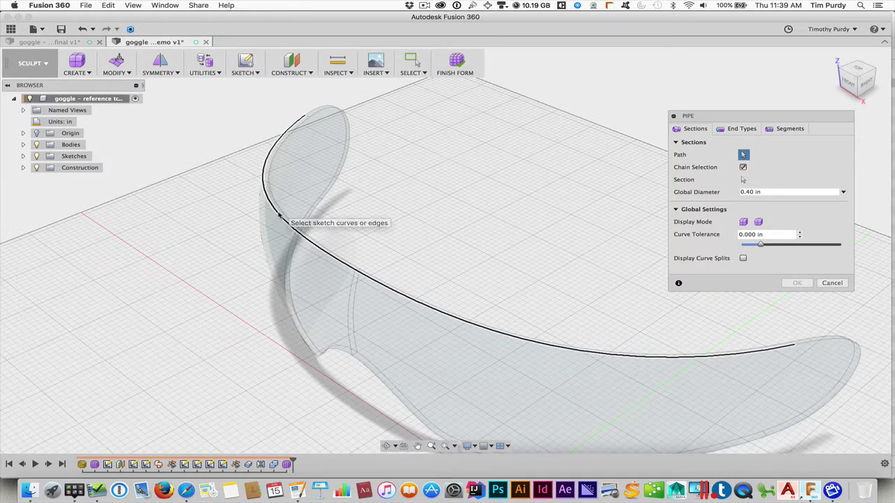
pyautogui.click(277, 215)
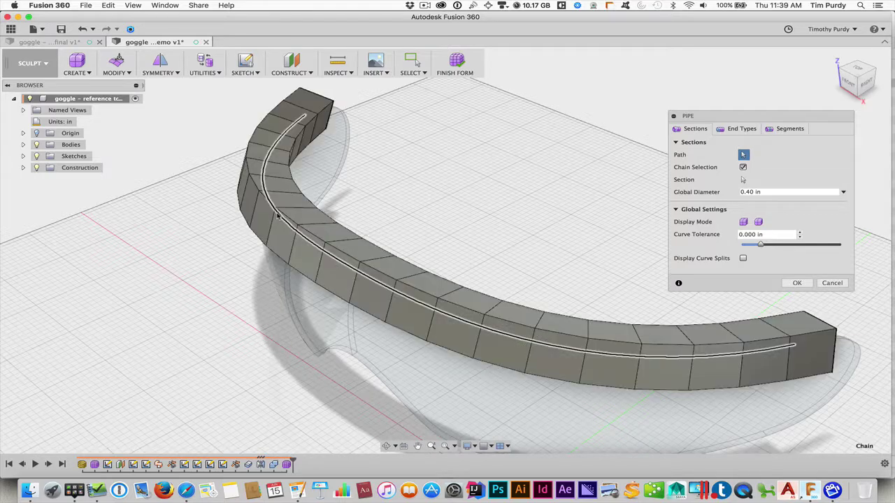
# Extend the pipe path with both rounded end edges and the lower nose edge to close the loop around the lens.
pyautogui.keyDown('shift'); pyautogui.moveTo(637, 302); pyautogui.dragTo(699, 307, button='middle'); pyautogui.keyUp('shift')
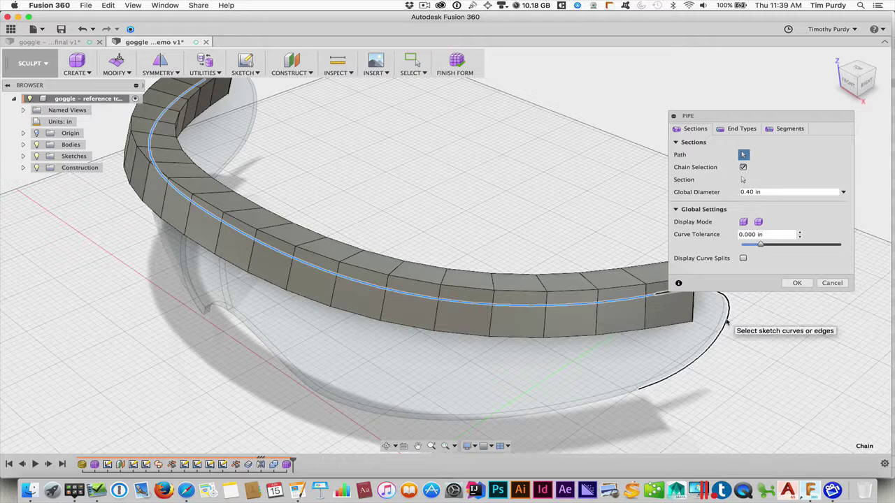
pyautogui.click(727, 322)
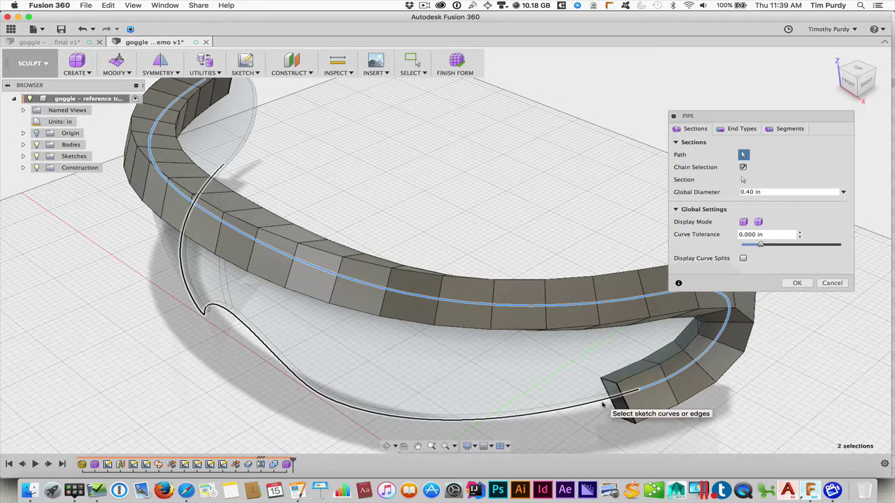
pyautogui.click(602, 407)
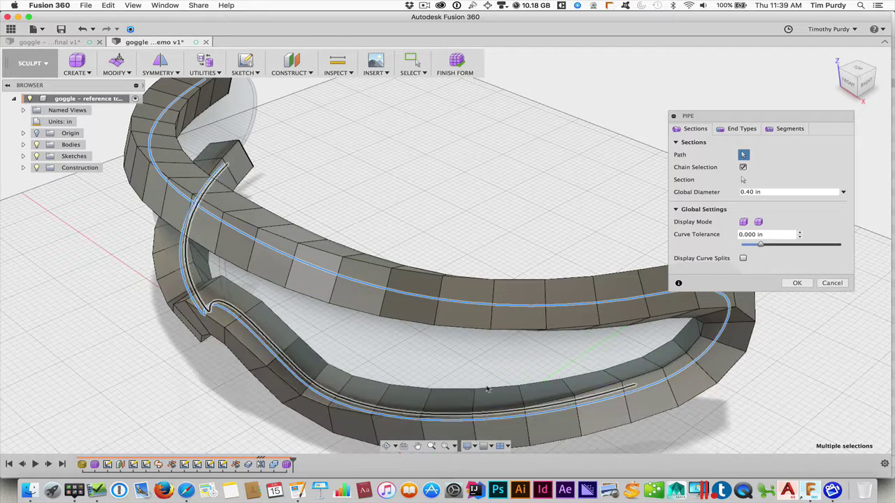
pyautogui.click(250, 125)
pyautogui.scroll(-5, 332, 208)
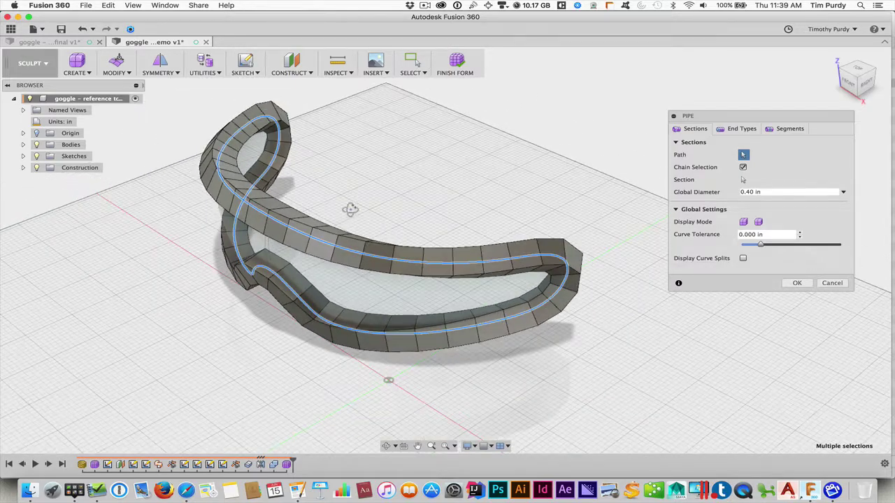
# Set the pipe's display mode to smooth and finish the pipe around the lens.
pyautogui.keyDown('shift'); pyautogui.moveTo(349, 208); pyautogui.dragTo(392, 173, button='middle'); pyautogui.keyUp('shift')
pyautogui.keyDown('shift'); pyautogui.moveTo(342, 226); pyautogui.dragTo(450, 408, button='middle'); pyautogui.keyUp('shift')
pyautogui.keyDown('shift'); pyautogui.moveTo(269, 202); pyautogui.dragTo(341, 230, button='middle'); pyautogui.keyUp('shift')
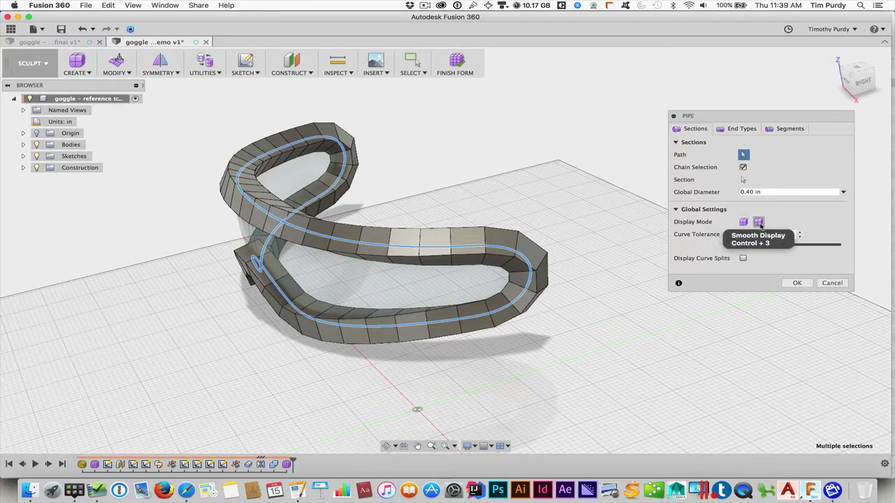
pyautogui.click(758, 222)
pyautogui.keyDown('shift'); pyautogui.moveTo(359, 203); pyautogui.dragTo(426, 210, button='middle'); pyautogui.keyUp('shift')
# Examine the frame - crease body around the lens in the final goggle design, and return to the video demo design.
pyautogui.click(52, 42)
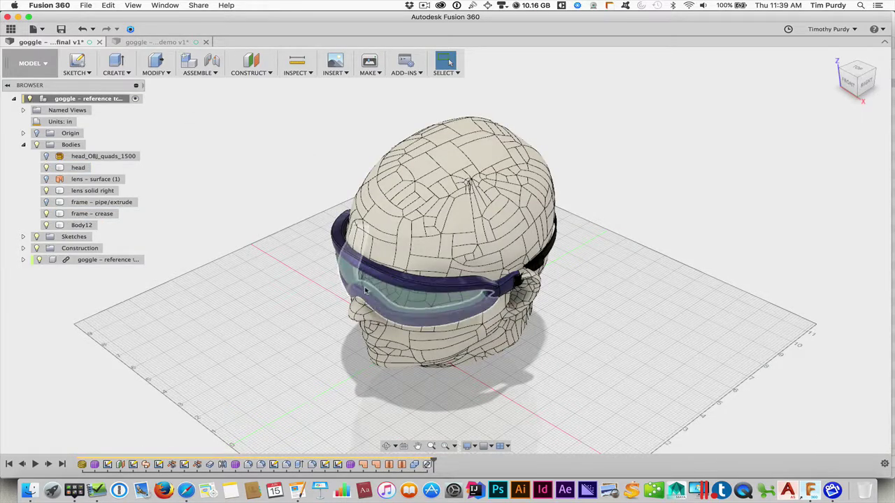
pyautogui.keyDown('shift'); pyautogui.moveTo(364, 290); pyautogui.dragTo(332, 280, button='middle'); pyautogui.keyUp('shift')
pyautogui.scroll(5, 328, 224)
pyautogui.click(327, 207)
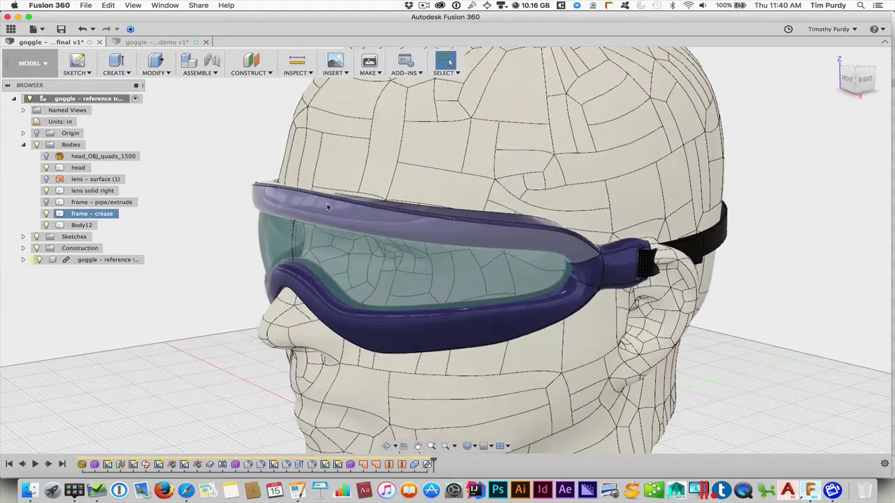
pyautogui.click(364, 229)
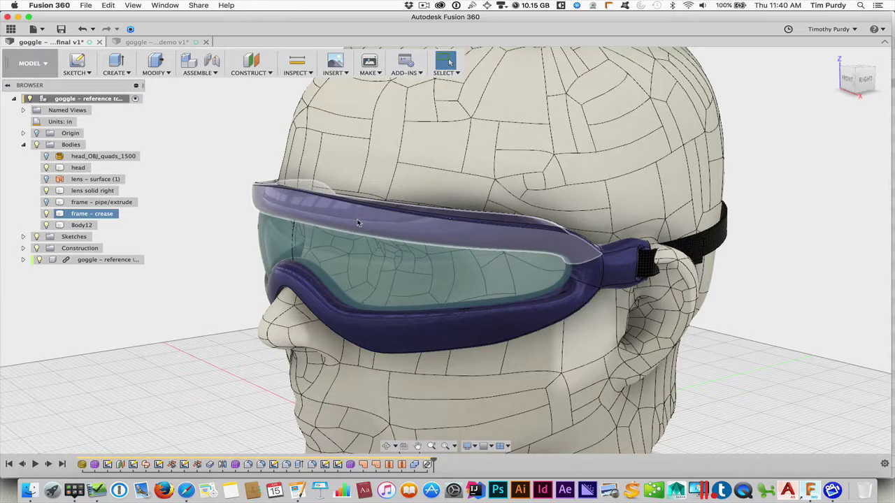
pyautogui.click(170, 42)
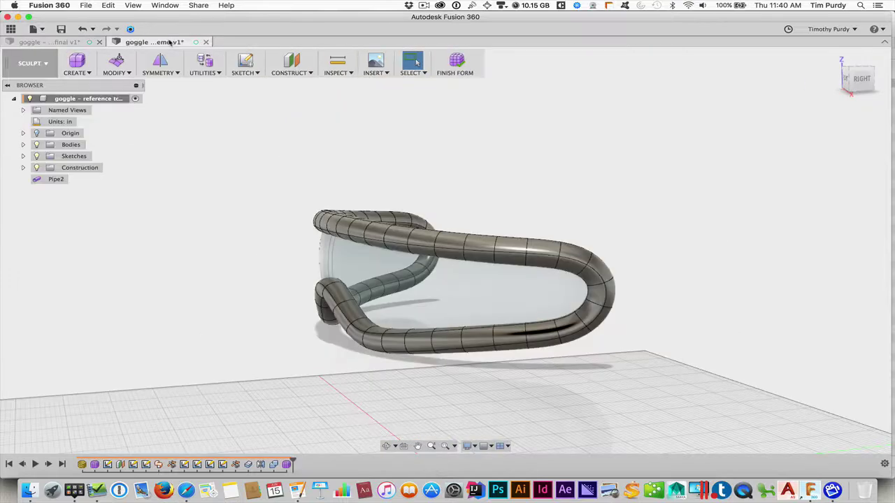
# Apply internal mirror symmetry to the pipe using the two faces on either side of the upper frame's center face.
pyautogui.keyDown('shift'); pyautogui.moveTo(520, 209); pyautogui.dragTo(538, 234, button='middle'); pyautogui.keyUp('shift')
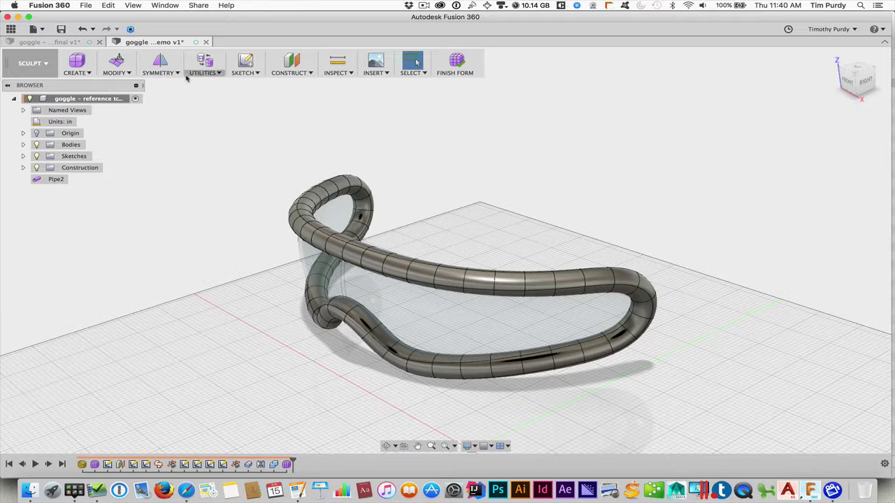
pyautogui.click(159, 72)
pyautogui.click(174, 83)
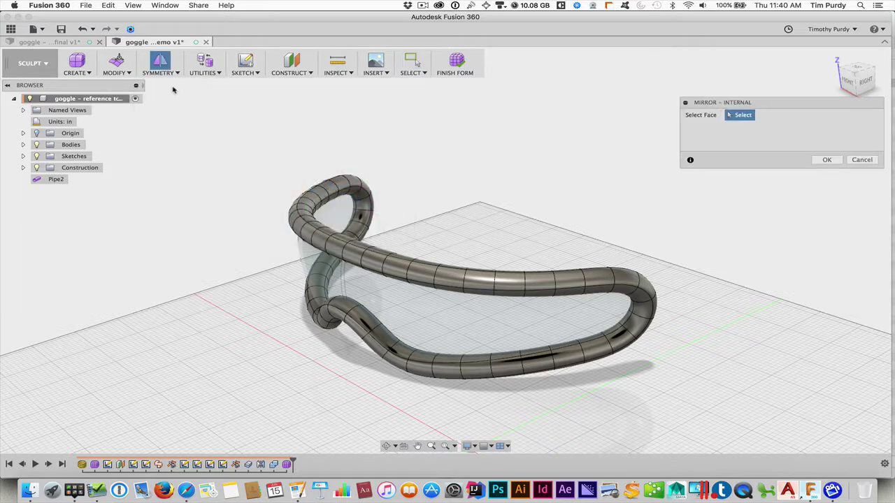
pyautogui.scroll(5, 374, 285)
pyautogui.keyDown('shift'); pyautogui.moveTo(373, 285); pyautogui.dragTo(441, 244, button='middle'); pyautogui.keyUp('shift')
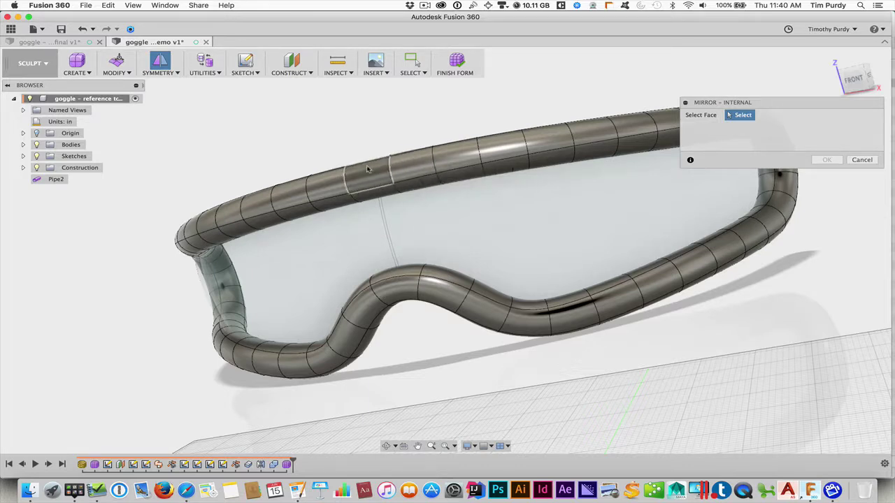
pyautogui.click(410, 169)
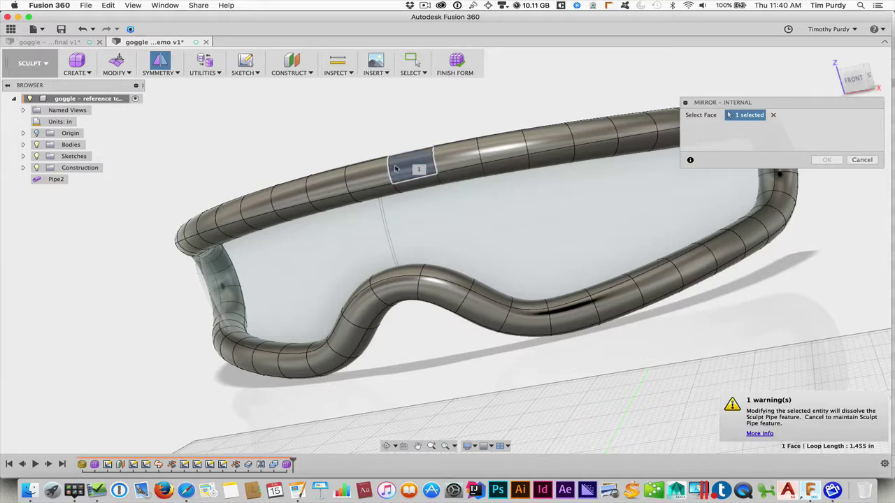
pyautogui.click(333, 184)
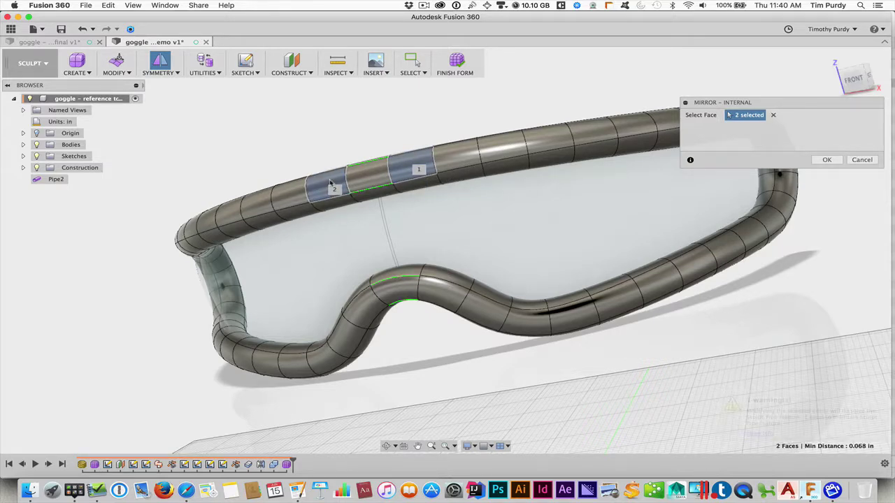
pyautogui.click(827, 160)
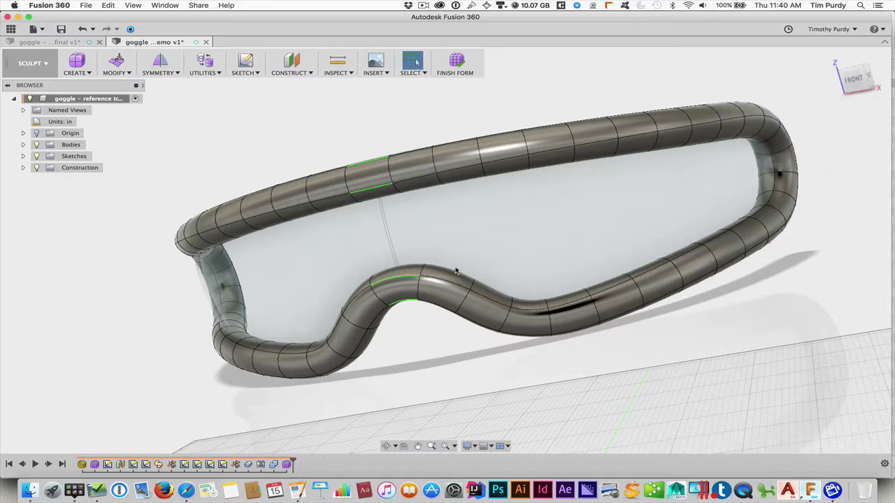
# Examine the symmetry lines on the center faces of the upper frame and the nose section.
pyautogui.keyDown('shift'); pyautogui.moveTo(447, 279); pyautogui.dragTo(361, 220, button='middle'); pyautogui.keyUp('shift')
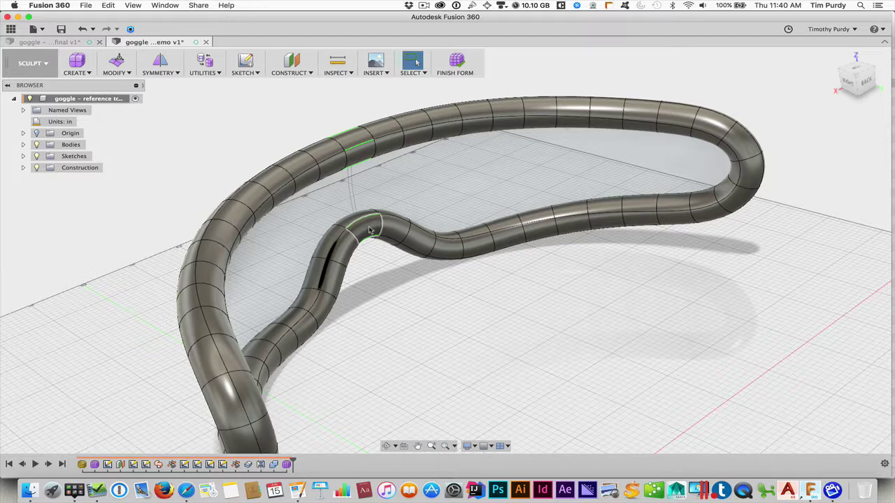
pyautogui.scroll(5, 355, 145)
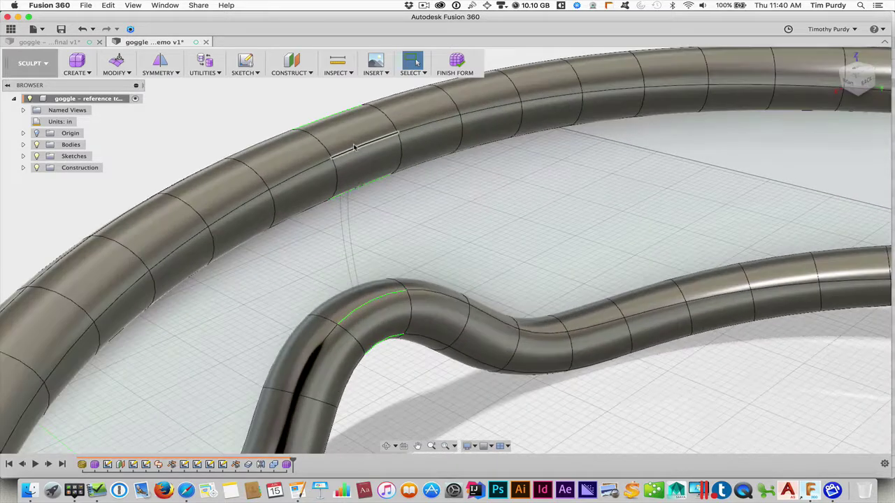
pyautogui.scroll(-10, 381, 152)
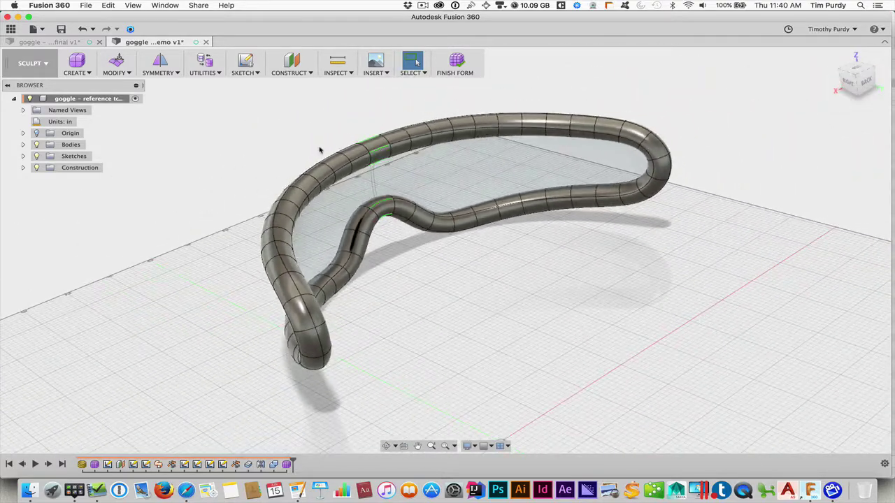
pyautogui.keyDown('shift'); pyautogui.moveTo(320, 148); pyautogui.dragTo(456, 151, button='middle'); pyautogui.keyUp('shift')
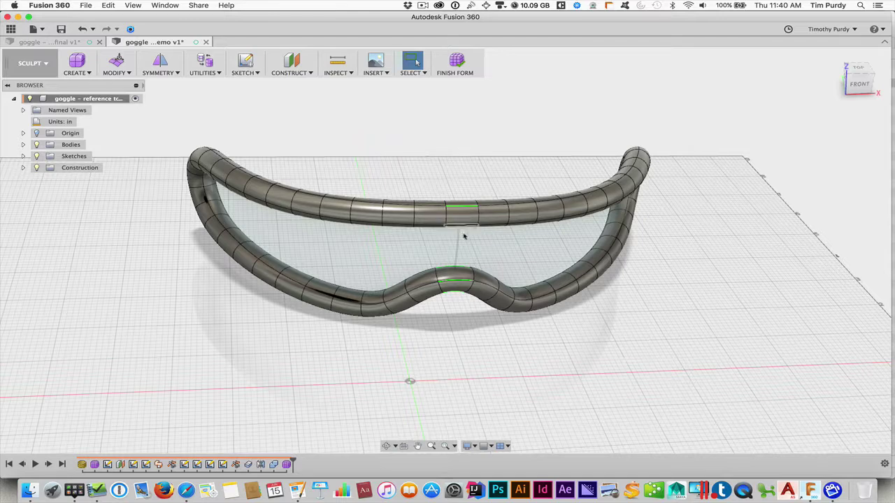
pyautogui.keyDown('shift'); pyautogui.moveTo(460, 271); pyautogui.dragTo(434, 277, button='middle'); pyautogui.keyUp('shift')
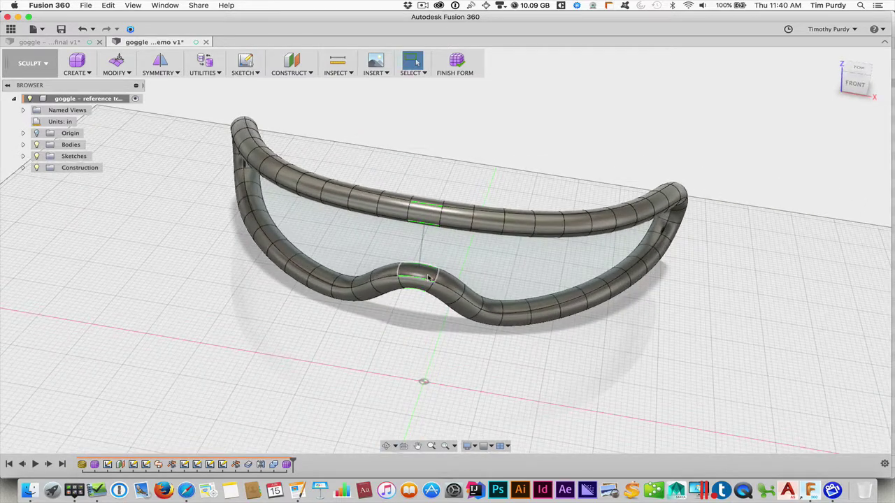
pyautogui.scroll(2, 429, 278)
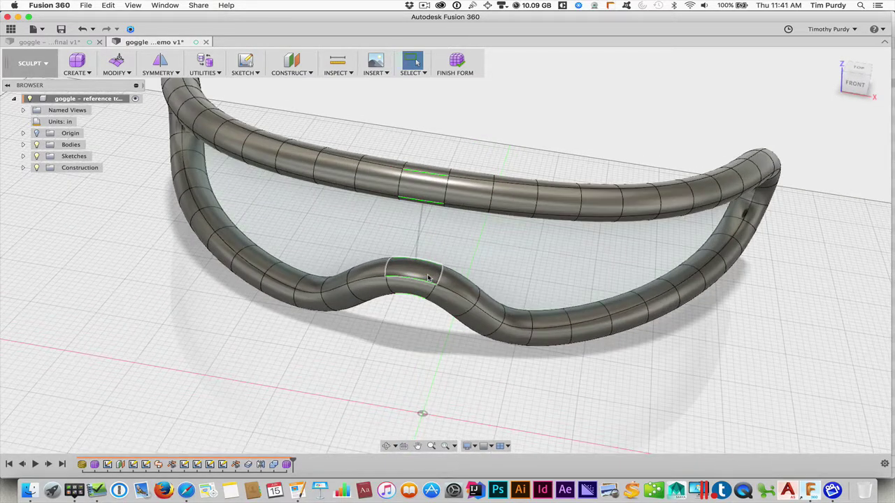
# Try moving two adjacent faces at the frame's side end outward about 0.46 in with Edit Form, and undo the move.
pyautogui.keyDown('shift'); pyautogui.moveTo(732, 297); pyautogui.dragTo(627, 273, button='middle'); pyautogui.keyUp('shift')
pyautogui.click(458, 353)
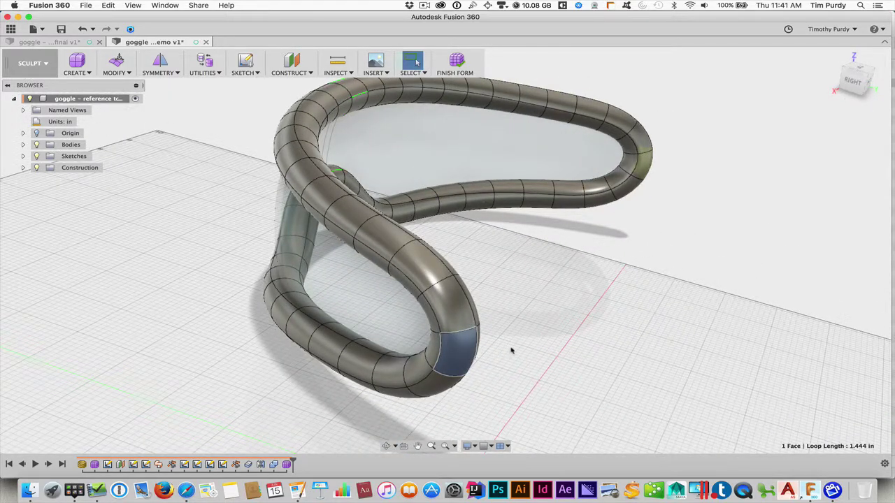
pyautogui.keyDown('shift'); pyautogui.moveTo(511, 350); pyautogui.dragTo(481, 343, button='middle'); pyautogui.keyUp('shift')
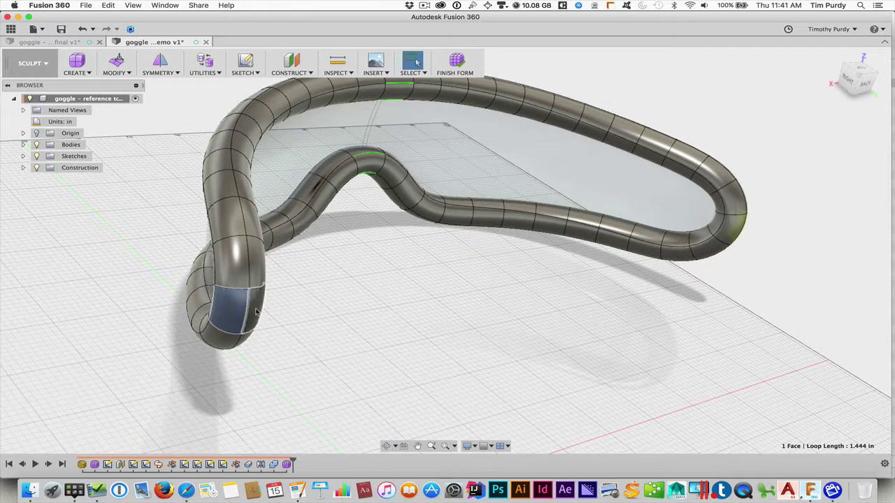
pyautogui.keyDown('shift'); pyautogui.click(263, 306); pyautogui.keyUp('shift')
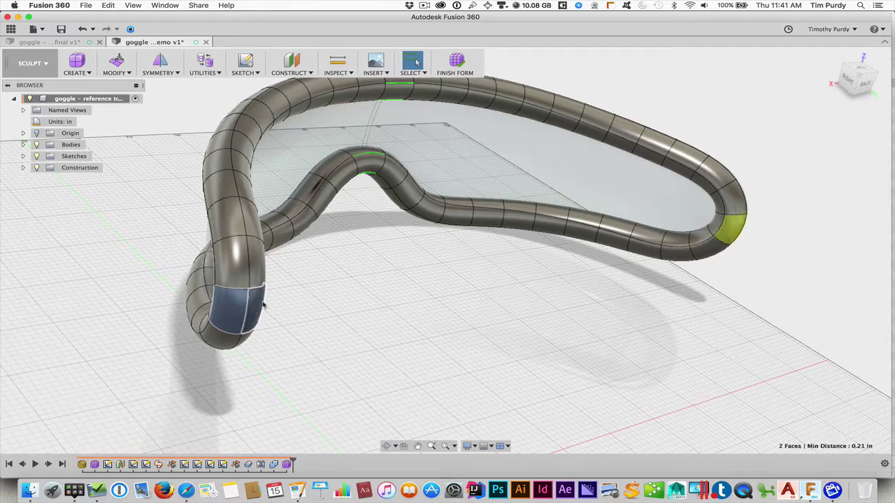
pyautogui.rightClick(345, 313)
pyautogui.click(371, 299)
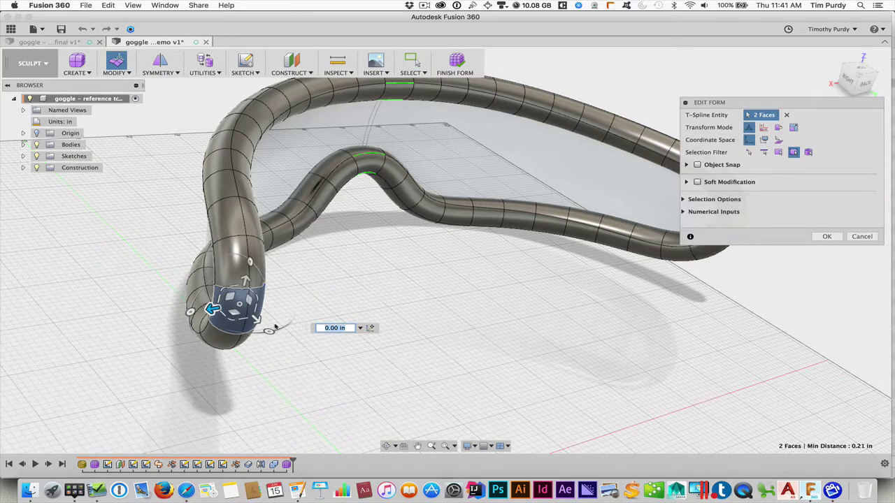
pyautogui.moveTo(257, 320); pyautogui.dragTo(283, 357)
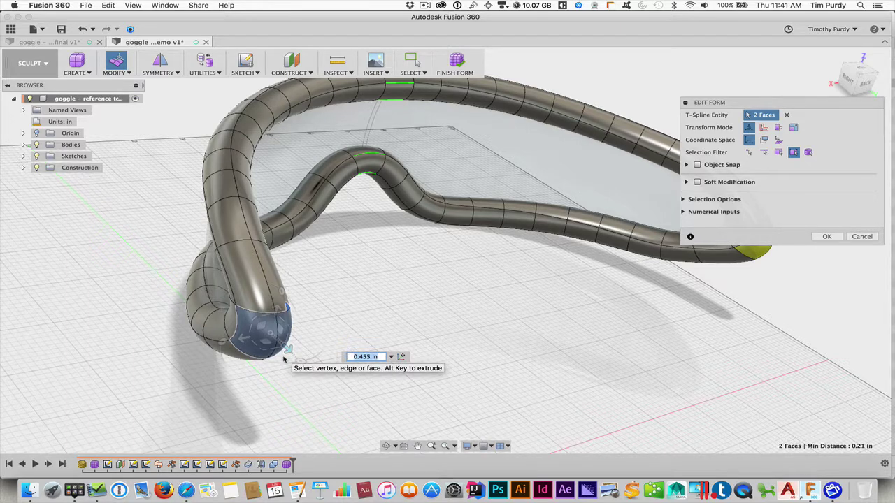
pyautogui.press('super+z')
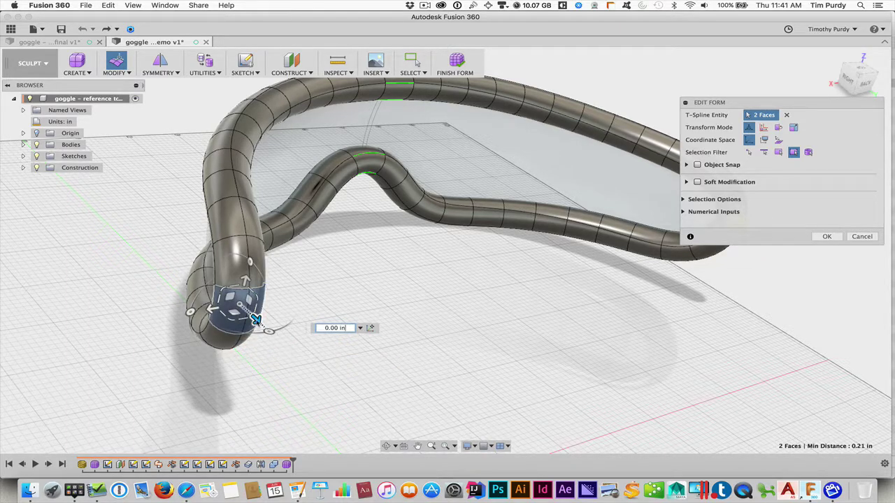
# Try extruding the two side-end faces outward about 0.51 in, and cancel the form edit.
pyautogui.moveTo(256, 318); pyautogui.dragTo(290, 353)
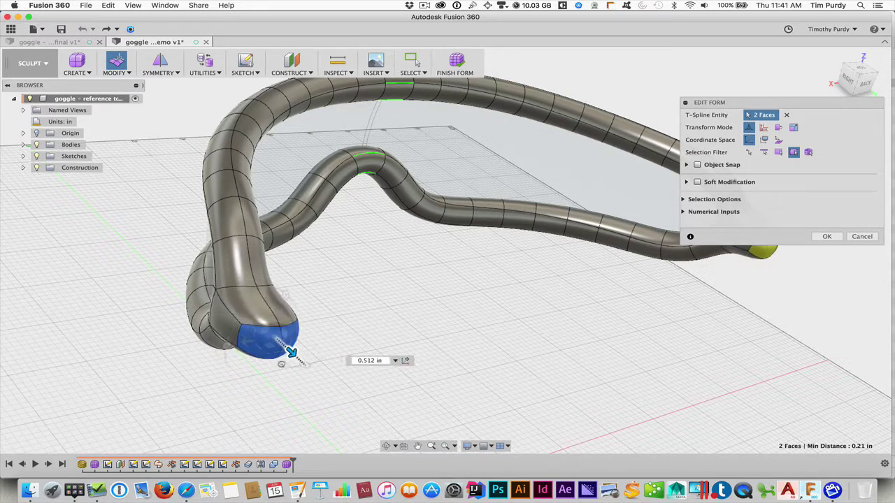
pyautogui.keyDown('shift'); pyautogui.moveTo(370, 203); pyautogui.dragTo(357, 231, button='middle'); pyautogui.keyUp('shift')
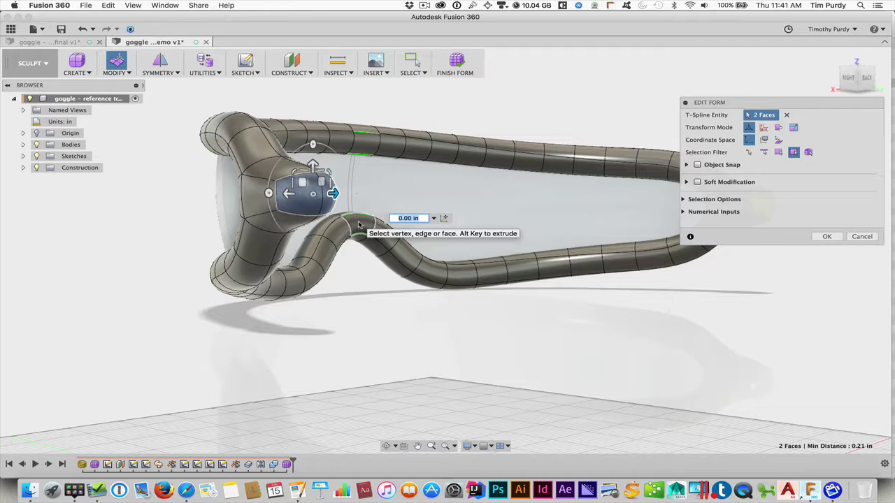
pyautogui.click(859, 236)
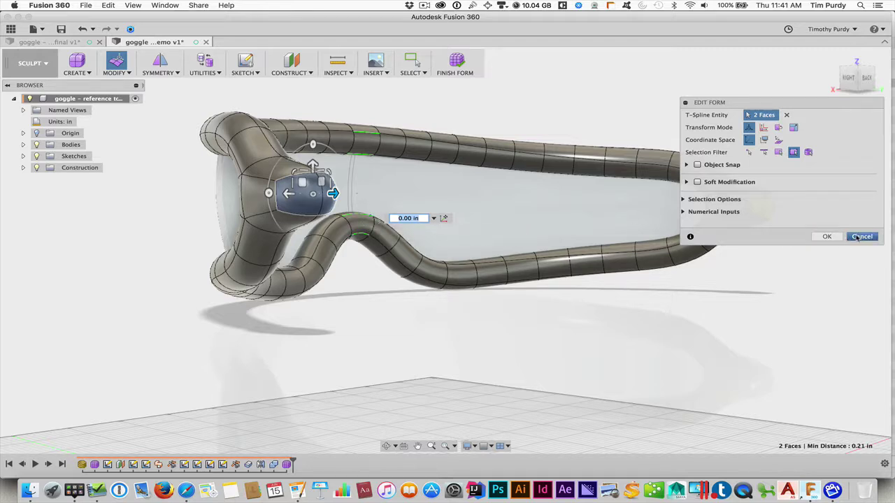
pyautogui.click(470, 339)
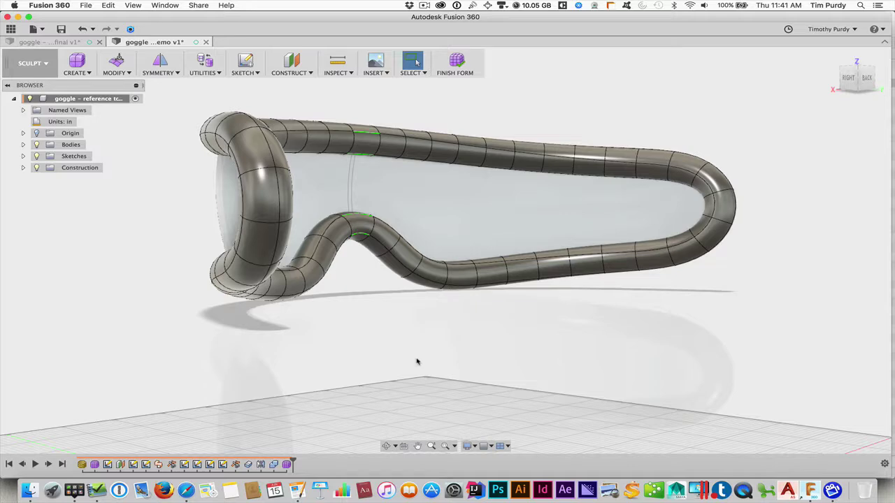
# Undo the pipe's internal mirror symmetry and bring the upper frame's center into close view.
pyautogui.keyDown('shift'); pyautogui.moveTo(382, 326); pyautogui.dragTo(433, 279, button='middle'); pyautogui.keyUp('shift')
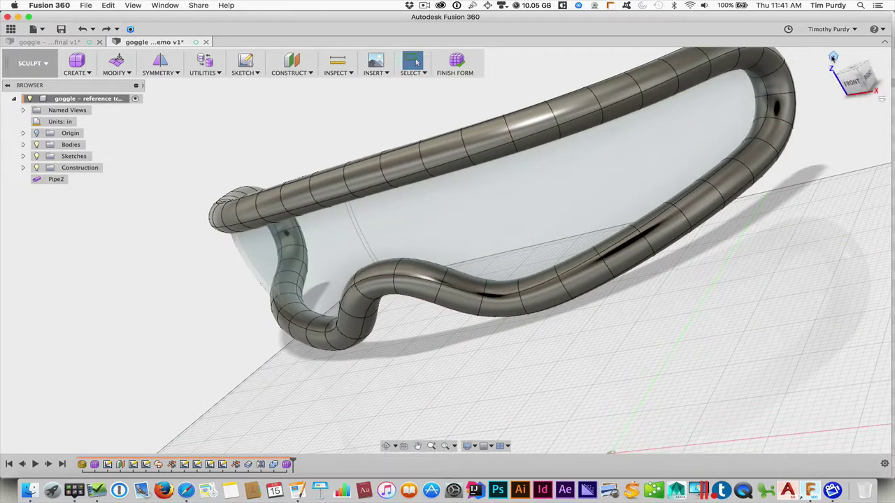
pyautogui.click(833, 60)
pyautogui.scroll(8, 420, 225)
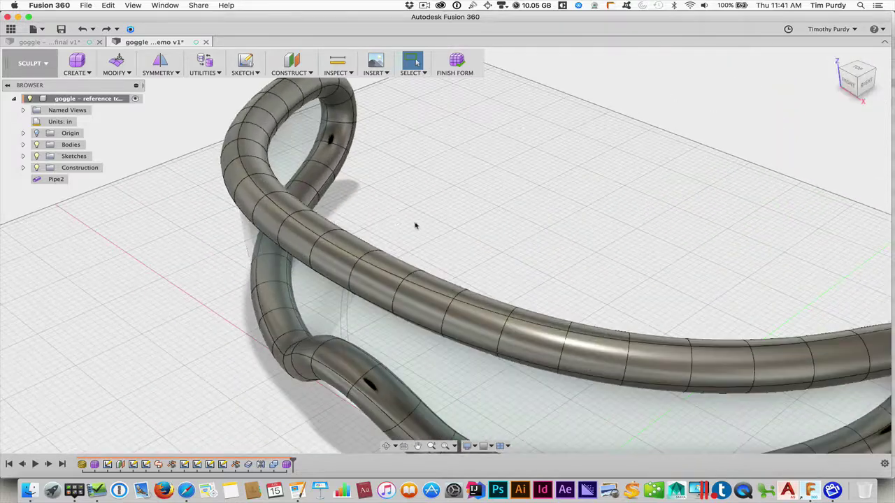
pyautogui.keyDown('shift'); pyautogui.moveTo(391, 218); pyautogui.dragTo(416, 182, button='middle'); pyautogui.keyUp('shift')
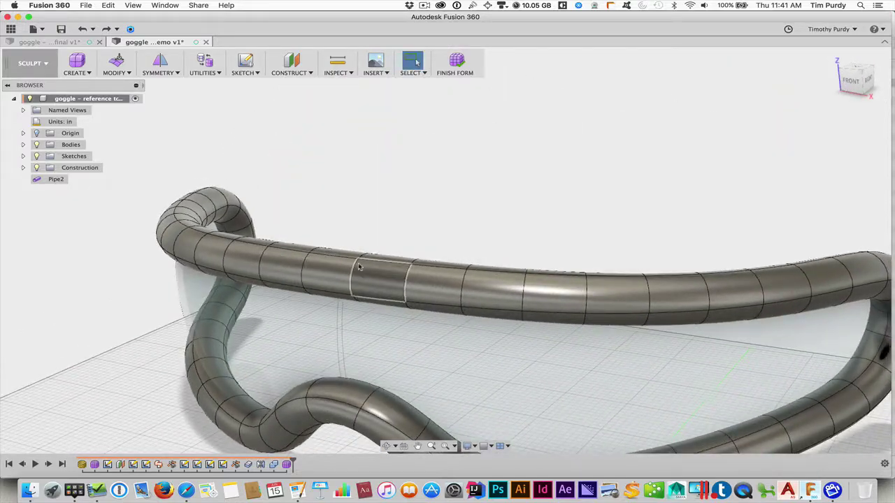
pyautogui.keyDown('shift'); pyautogui.moveTo(359, 265); pyautogui.dragTo(340, 244, button='middle'); pyautogui.keyUp('shift')
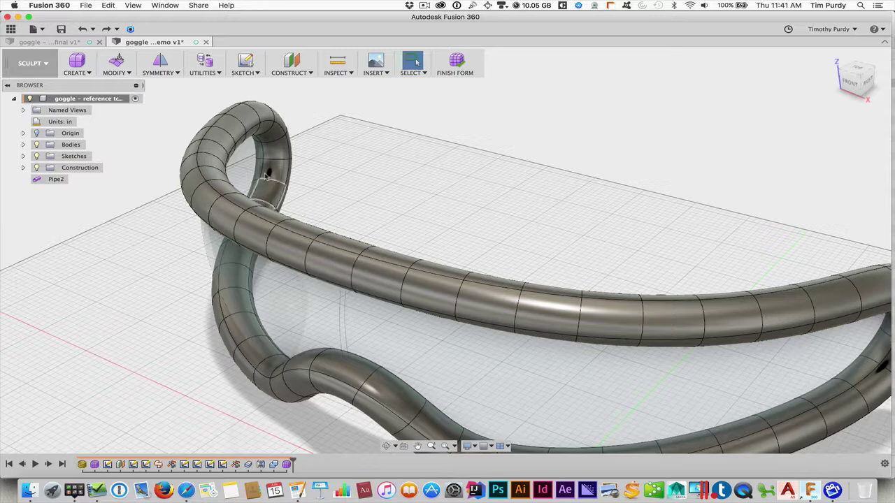
# Insert a single edge loop at location -0.5 from the loop bordering the upper frame's center face, in Simple mode.
pyautogui.click(124, 73)
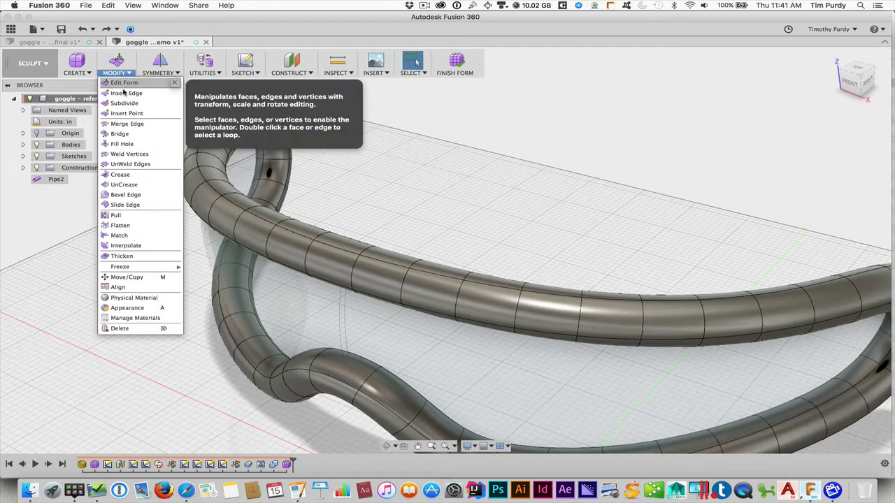
pyautogui.click(117, 92)
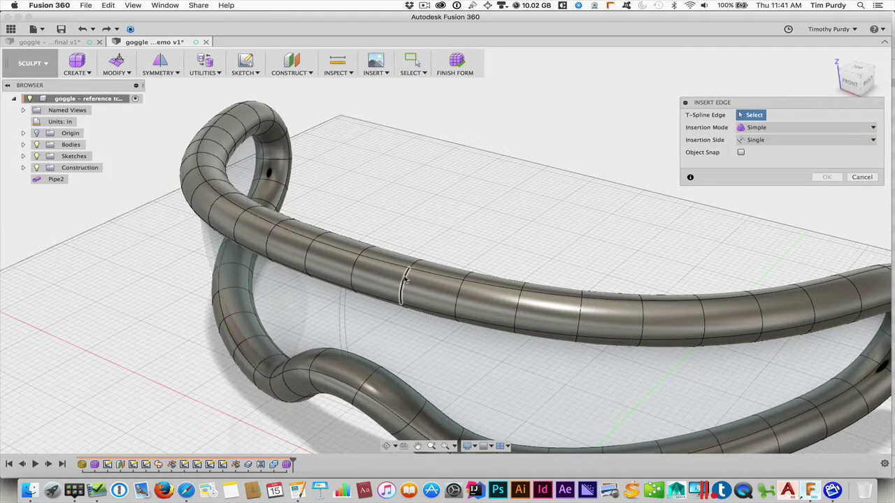
pyautogui.click(404, 283)
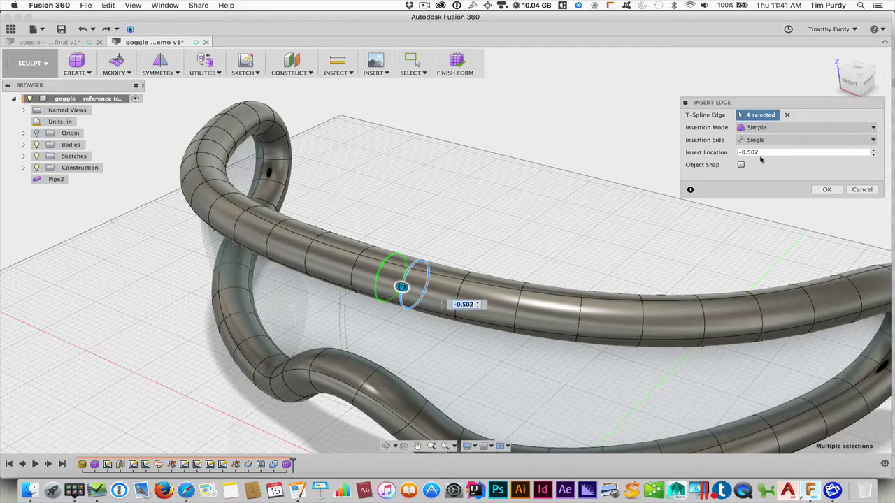
pyautogui.moveTo(762, 152); pyautogui.dragTo(731, 147)
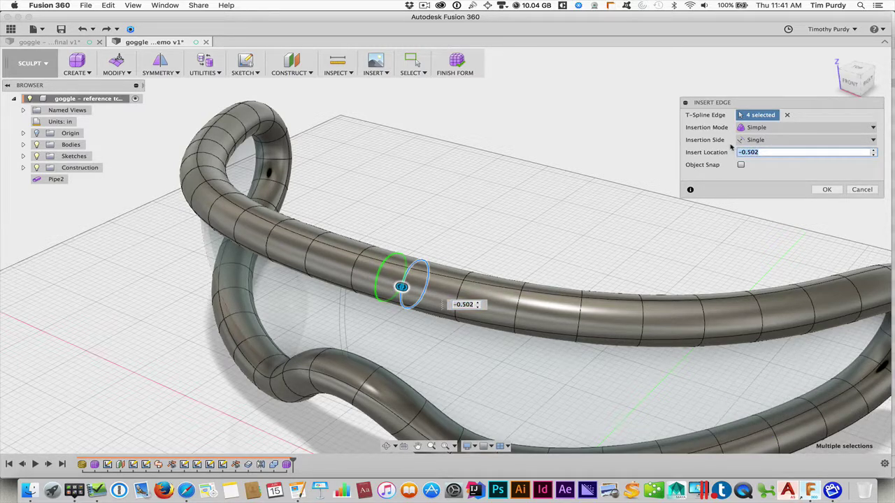
pyautogui.press('Return')
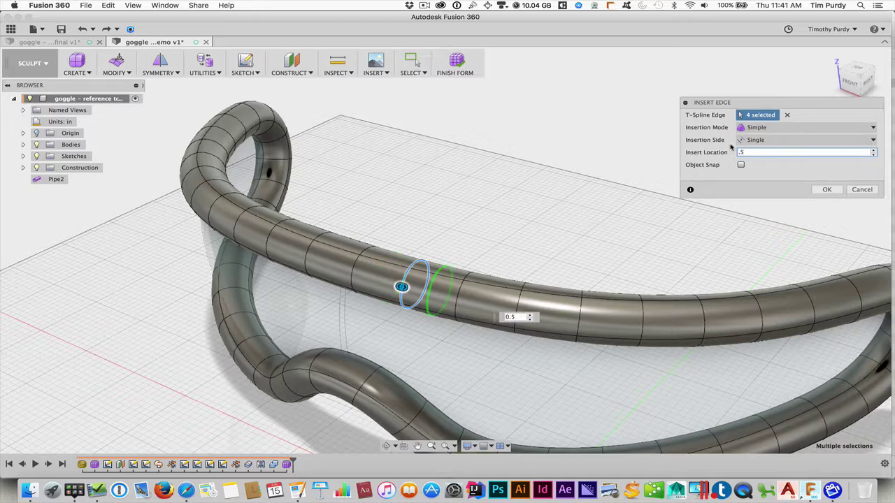
pyautogui.moveTo(746, 152); pyautogui.dragTo(726, 154)
pyautogui.write('-.5')
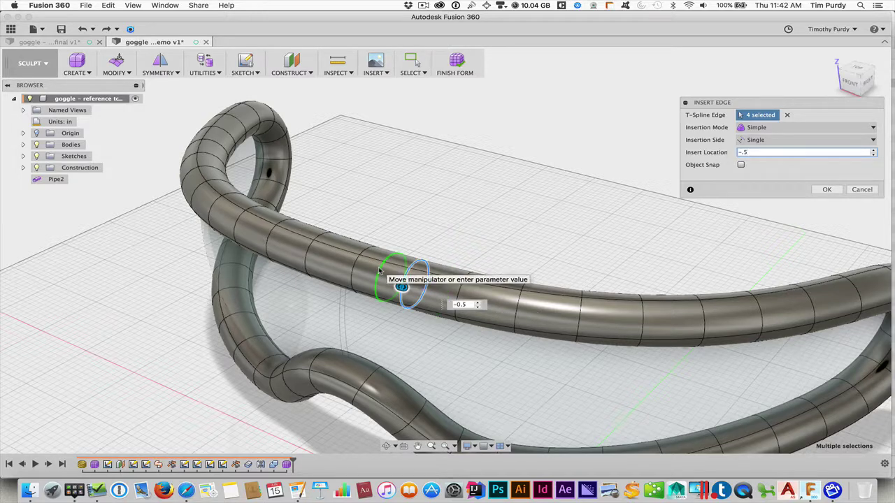
pyautogui.click(827, 189)
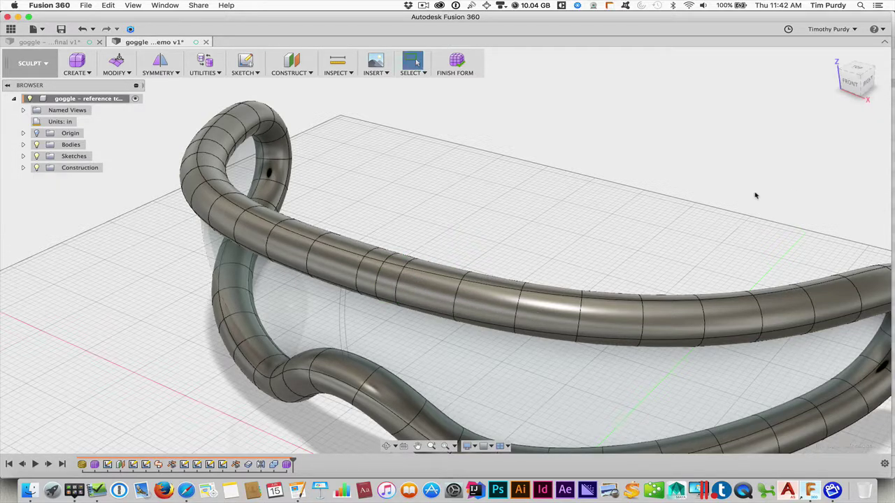
# Undo the edge loop inserted on the upper frame.
pyautogui.keyDown('shift'); pyautogui.moveTo(460, 236); pyautogui.dragTo(483, 203, button='middle'); pyautogui.keyUp('shift')
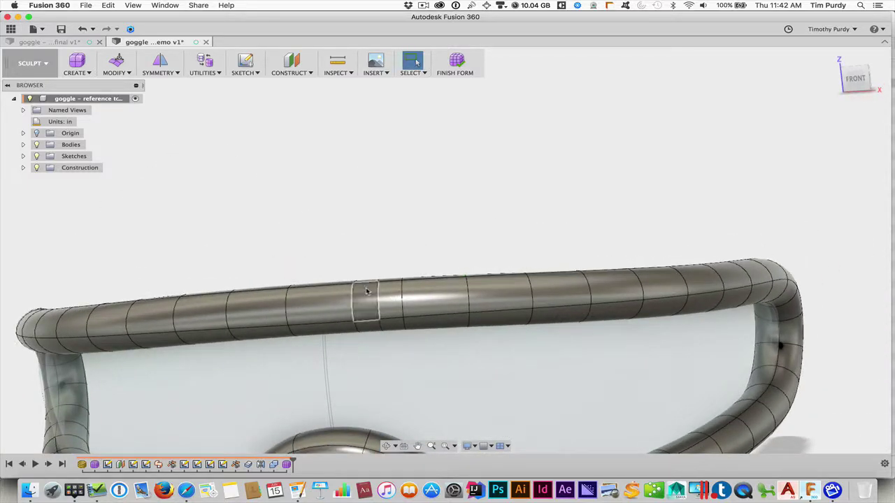
pyautogui.press('super+z')
pyautogui.keyDown('shift'); pyautogui.moveTo(366, 293); pyautogui.dragTo(442, 231, button='middle'); pyautogui.keyUp('shift')
# Insert the upper frame's middle edge loop again from the loop beside the lens centerline, with insert location -0.5.
pyautogui.rightClick(517, 173)
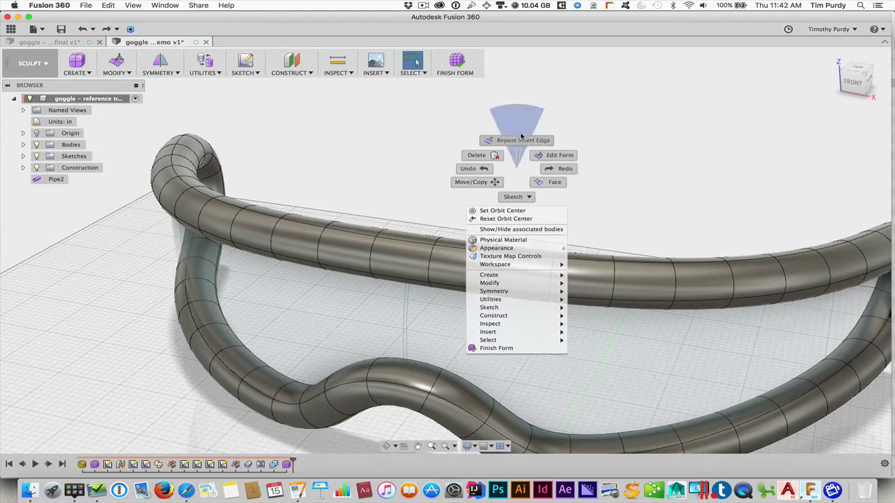
pyautogui.click(521, 138)
pyautogui.doubleClick(431, 259)
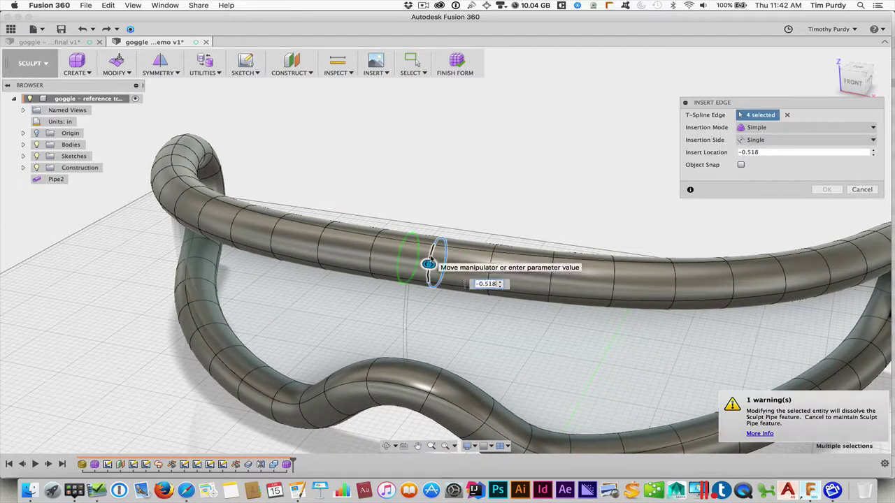
pyautogui.click(789, 153)
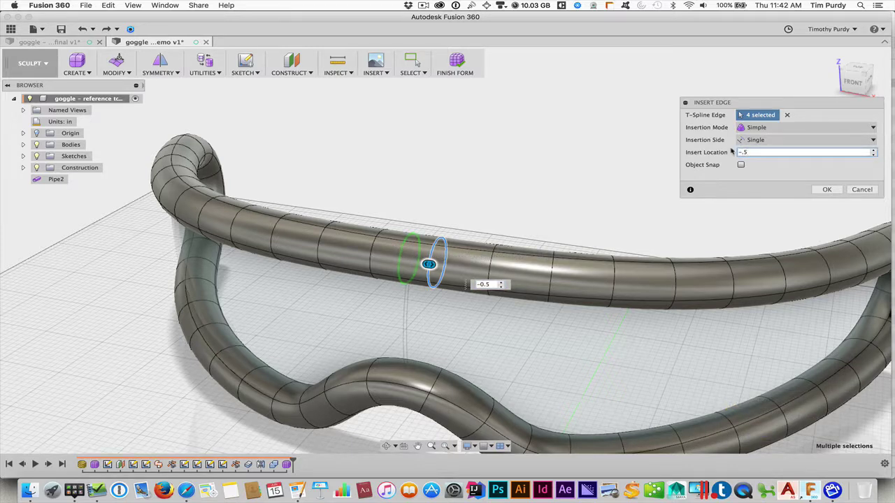
pyautogui.keyDown('shift'); pyautogui.moveTo(493, 210); pyautogui.dragTo(493, 238, button='middle'); pyautogui.keyUp('shift')
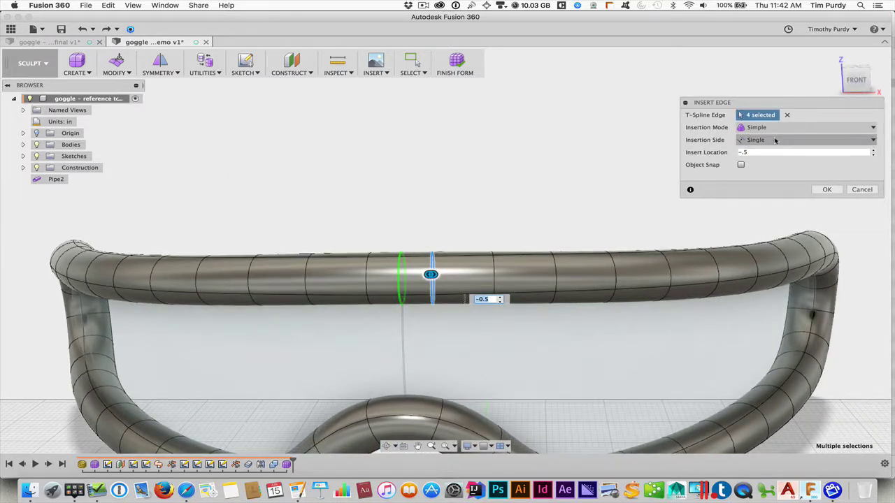
pyautogui.click(827, 190)
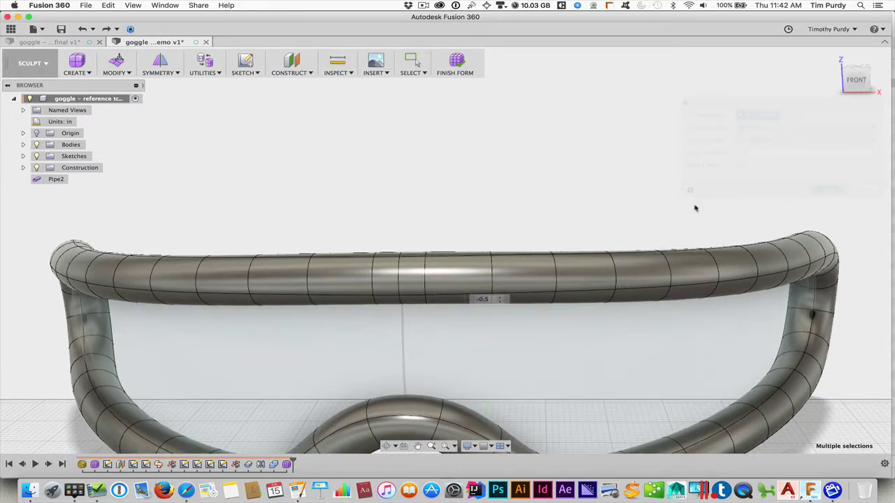
# Insert a single edge loop at the center of the nose bridge in Simple mode, with insert location -0.5.
pyautogui.moveTo(435, 236); pyautogui.dragTo(473, 150, button='middle')
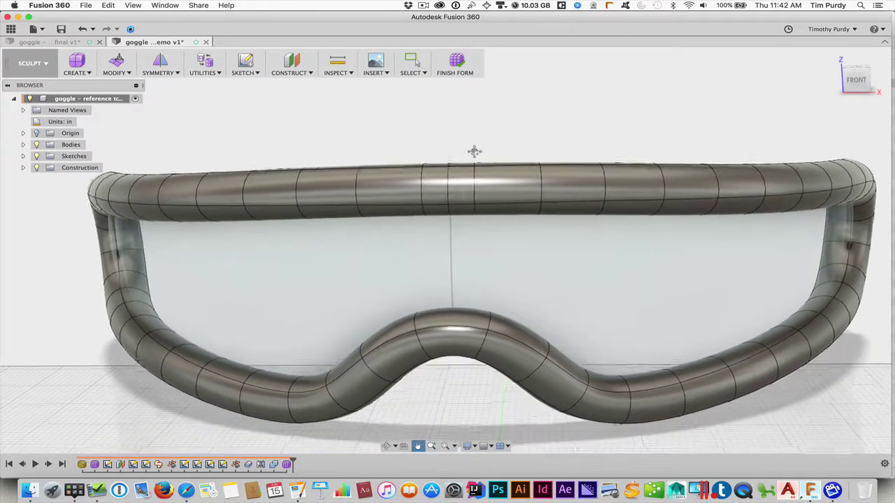
pyautogui.rightClick(463, 386)
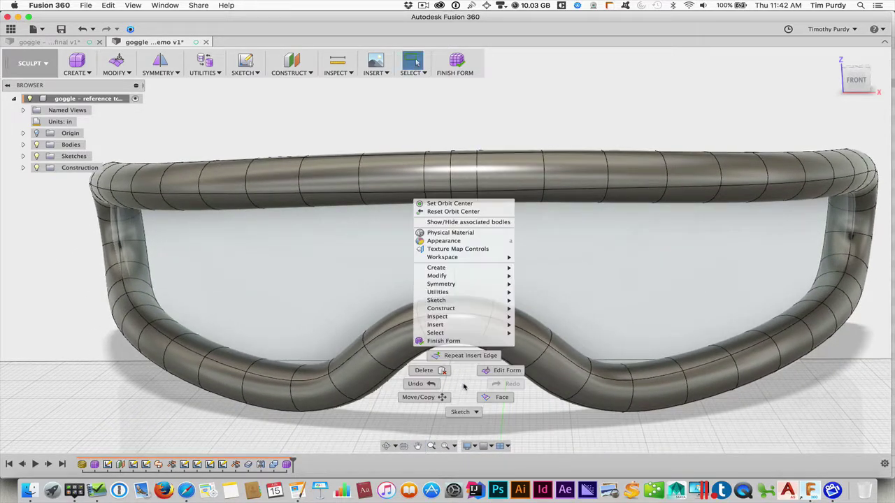
pyautogui.click(470, 356)
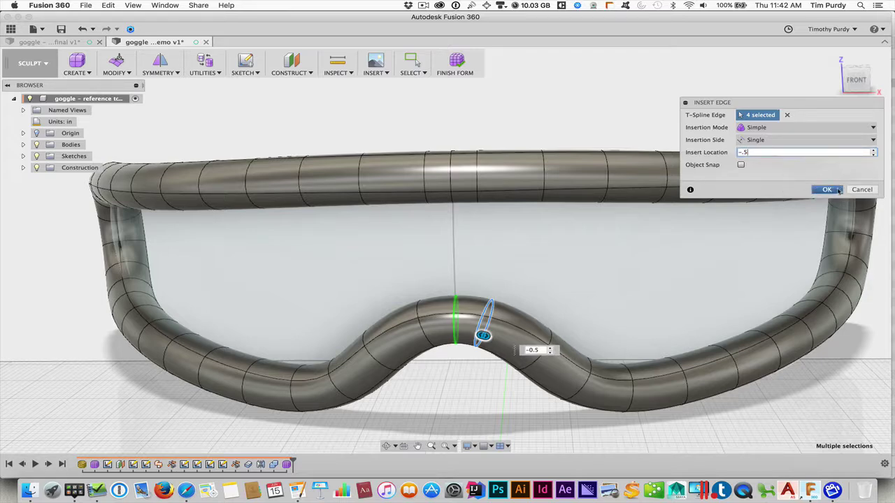
pyautogui.click(830, 191)
# Apply internal mirror symmetry to the frame using the two faces on either side of the upper center loop.
pyautogui.keyDown('shift'); pyautogui.moveTo(438, 368); pyautogui.dragTo(440, 356, button='middle'); pyautogui.keyUp('shift')
pyautogui.keyDown('shift'); pyautogui.moveTo(487, 166); pyautogui.dragTo(398, 146, button='middle'); pyautogui.keyUp('shift')
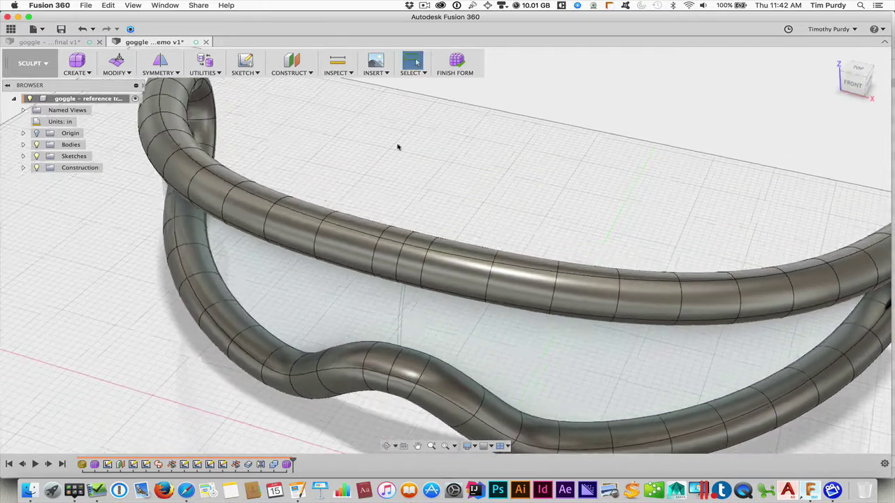
pyautogui.click(160, 70)
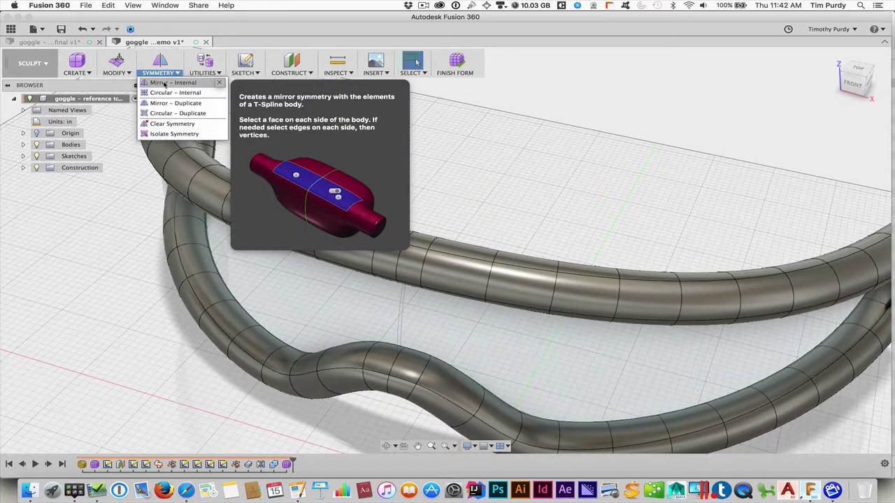
pyautogui.click(165, 83)
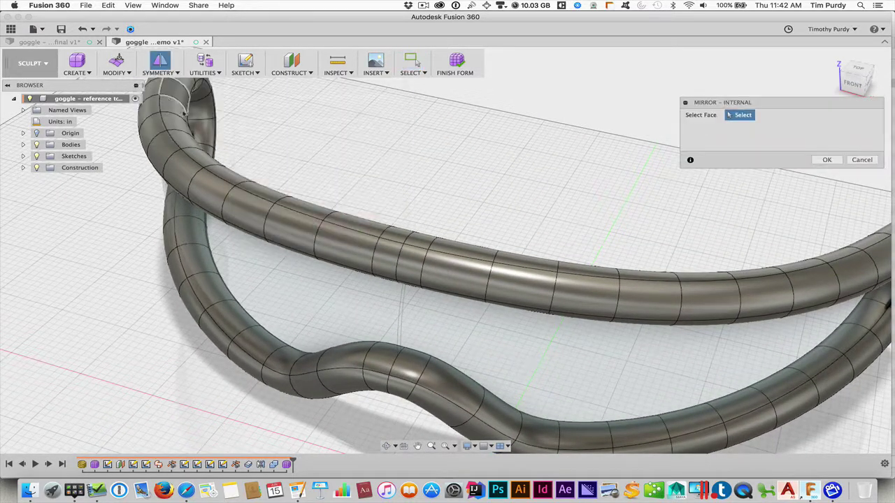
pyautogui.click(411, 265)
pyautogui.click(387, 261)
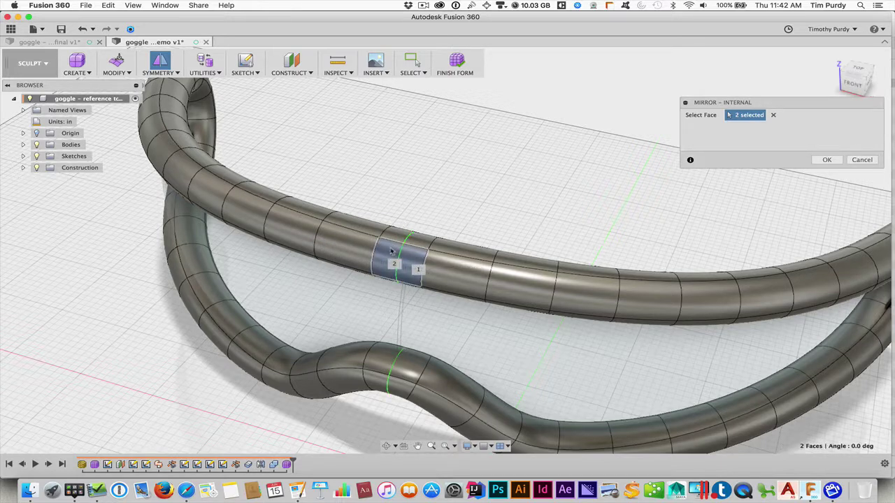
pyautogui.click(827, 160)
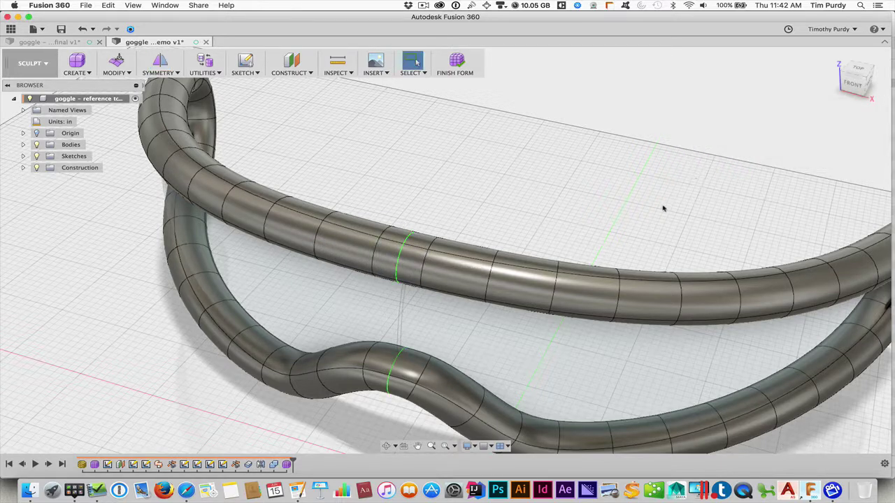
# Show the head_OBJ_quads_1500 body as a reference behind the frame.
pyautogui.keyDown('shift'); pyautogui.moveTo(663, 205); pyautogui.dragTo(438, 192, button='middle'); pyautogui.keyUp('shift')
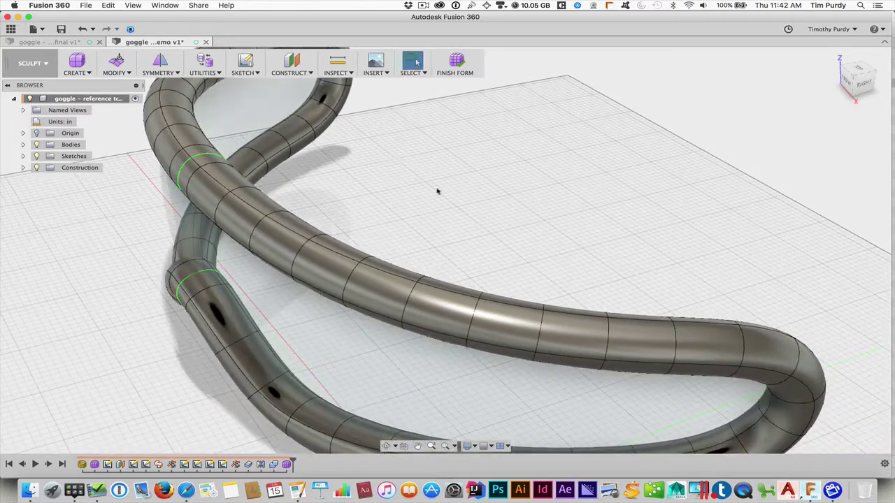
pyautogui.scroll(-5, 482, 214)
pyautogui.keyDown('shift'); pyautogui.moveTo(635, 248); pyautogui.dragTo(571, 219, button='middle'); pyautogui.keyUp('shift')
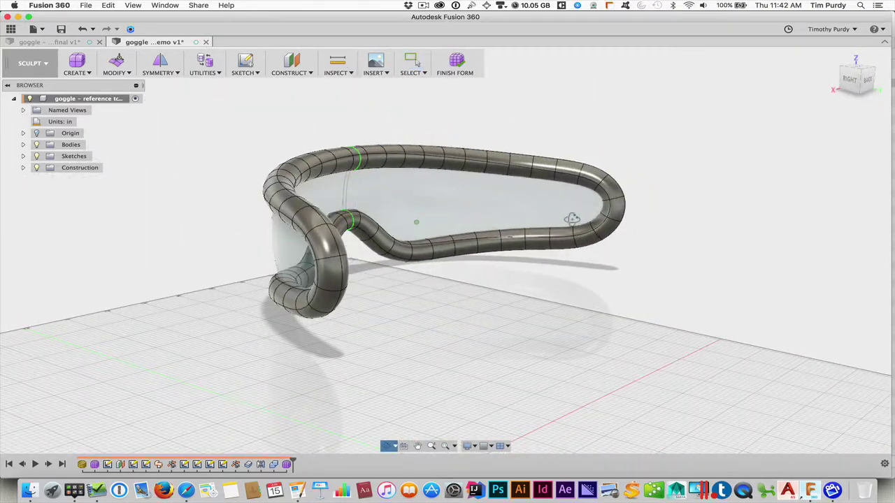
pyautogui.click(23, 145)
pyautogui.click(44, 167)
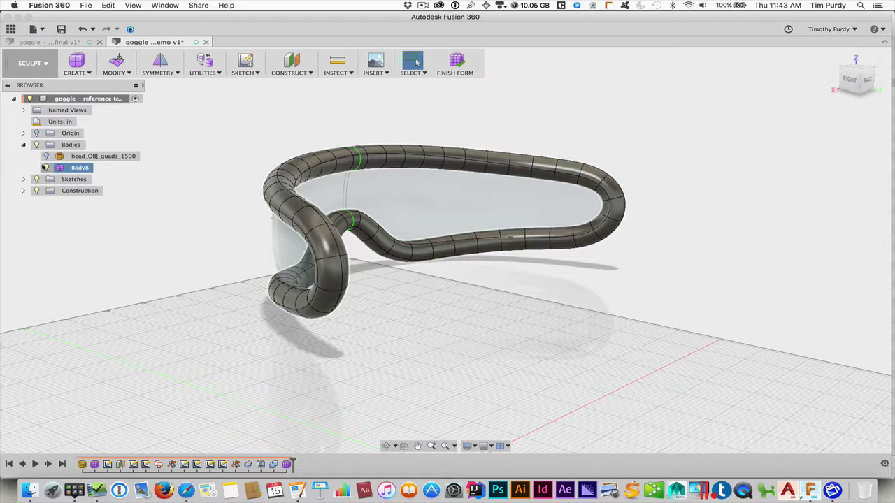
pyautogui.click(44, 156)
pyautogui.click(44, 156)
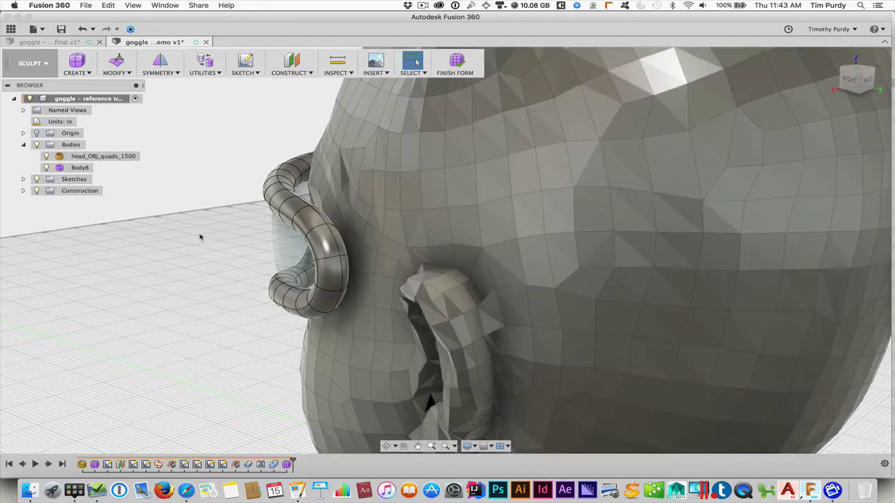
pyautogui.click(151, 235)
# Extrude the two outermost faces at the frame's side toward the ear, then extrude them again by about 0.636 in.
pyautogui.click(334, 281)
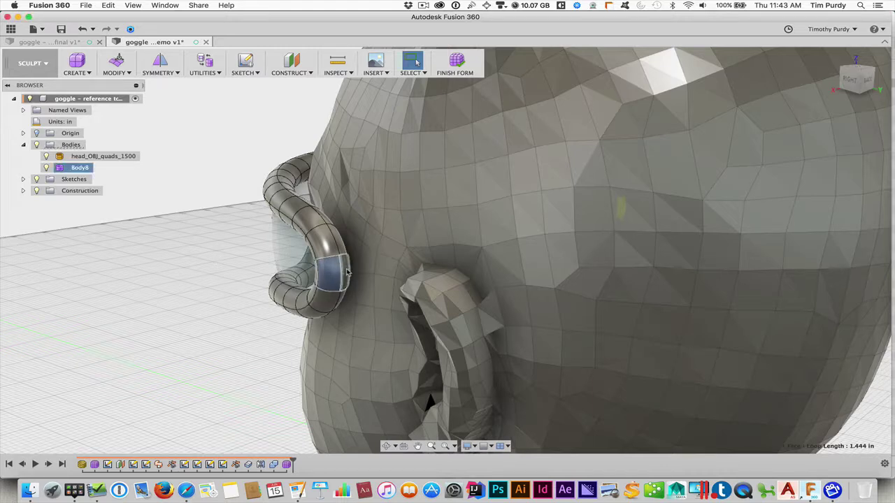
pyautogui.rightClick(177, 278)
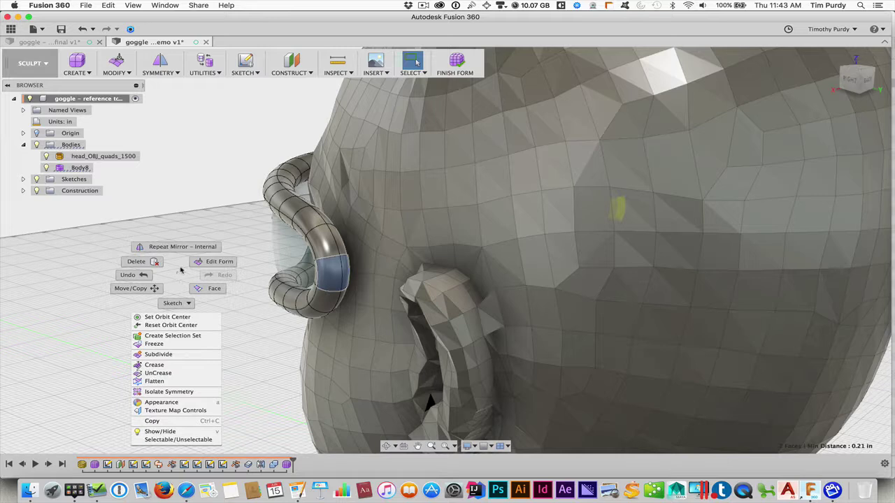
pyautogui.click(217, 262)
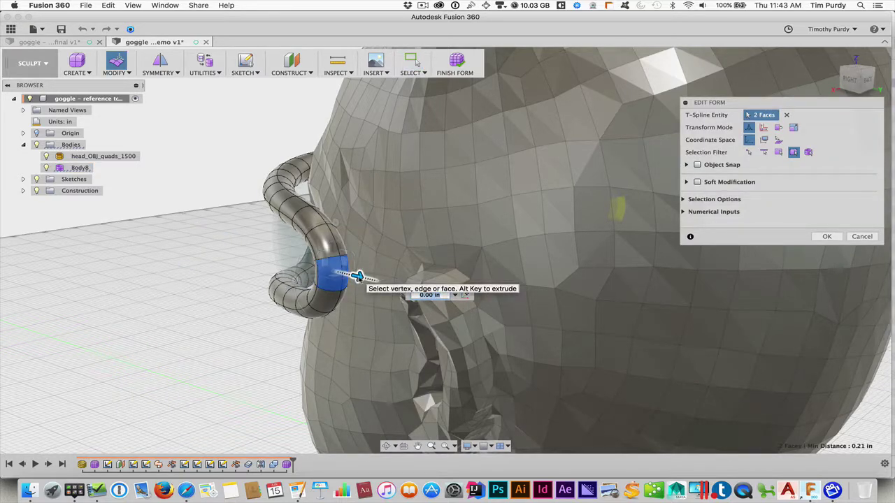
pyautogui.moveTo(357, 278); pyautogui.dragTo(378, 287)
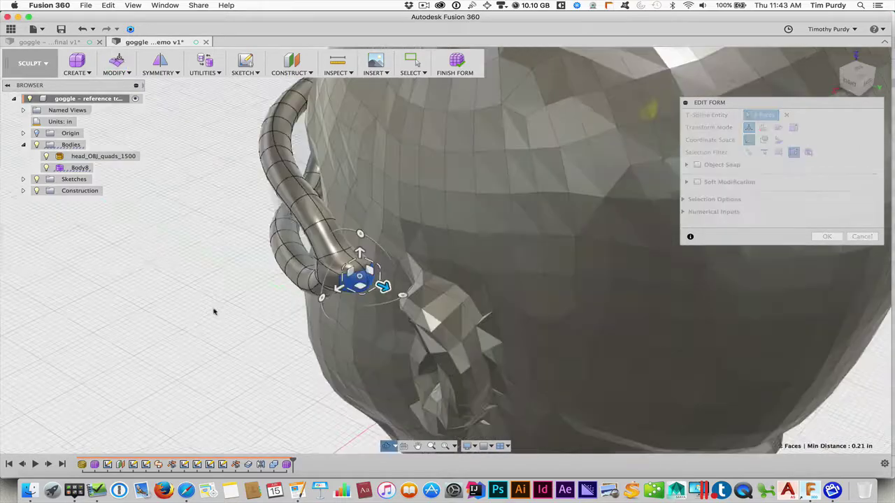
pyautogui.keyDown('shift'); pyautogui.moveTo(213, 292); pyautogui.dragTo(229, 302, button='middle'); pyautogui.keyUp('shift')
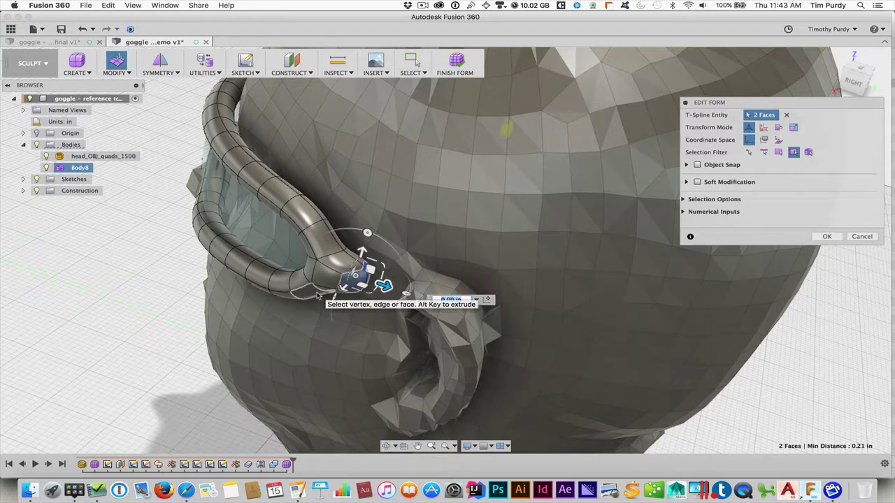
pyautogui.moveTo(387, 286); pyautogui.dragTo(436, 303)
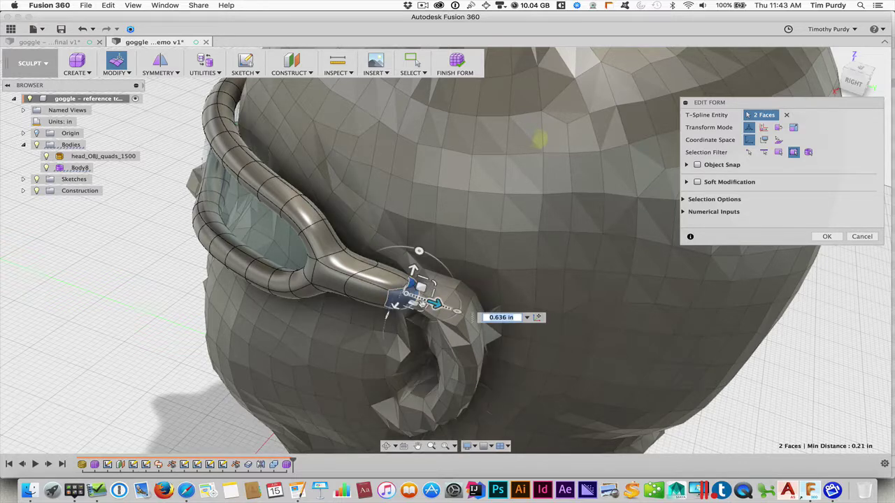
# Shift the arm's two end faces in toward the head and scale them vertically by a factor of about 1.587.
pyautogui.keyDown('shift'); pyautogui.moveTo(435, 303); pyautogui.dragTo(391, 299, button='middle'); pyautogui.keyUp('shift')
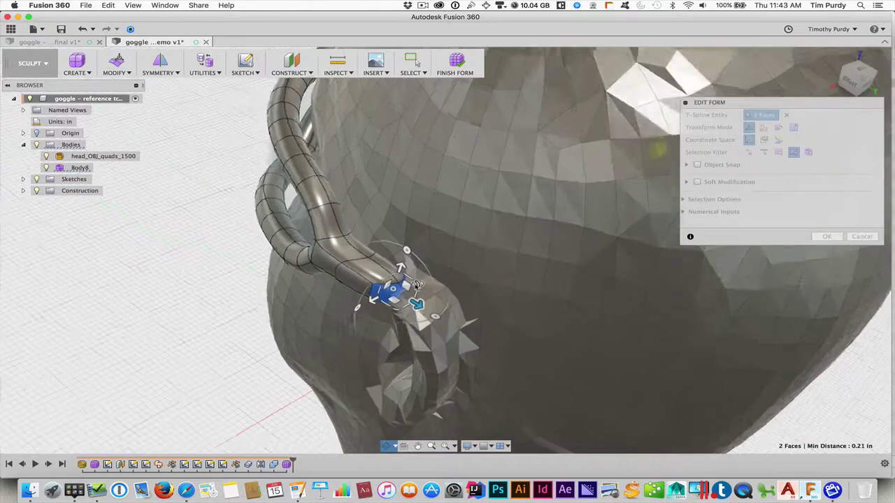
pyautogui.moveTo(377, 301); pyautogui.dragTo(397, 288)
pyautogui.write('1.12')
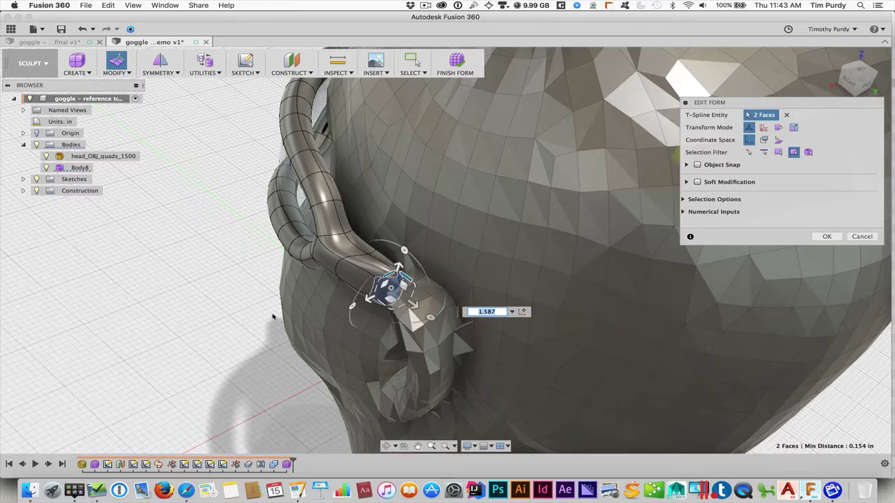
# Extrude the arm's end faces farther back over the ear and move them about 0.112 in inward toward the head.
pyautogui.keyDown('shift'); pyautogui.moveTo(407, 269); pyautogui.dragTo(313, 305, button='middle'); pyautogui.keyUp('shift')
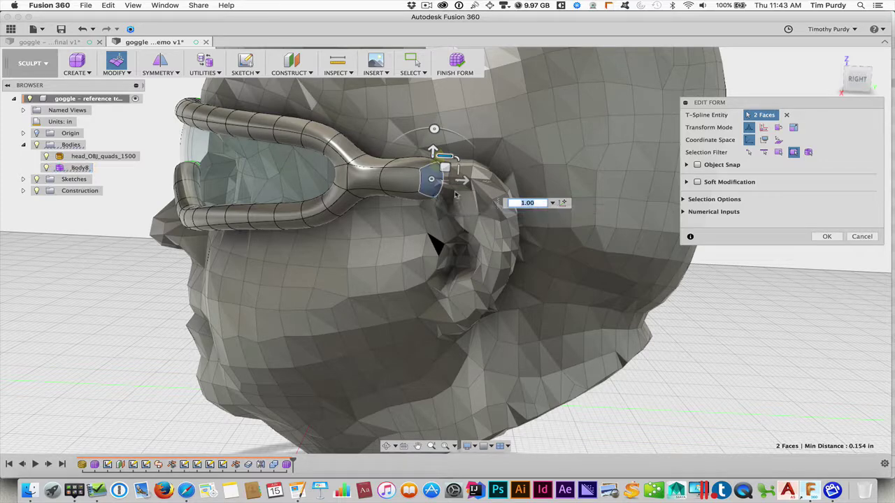
pyautogui.moveTo(461, 182); pyautogui.dragTo(523, 180)
pyautogui.keyDown('shift'); pyautogui.moveTo(414, 194); pyautogui.dragTo(431, 213, button='middle'); pyautogui.keyUp('shift')
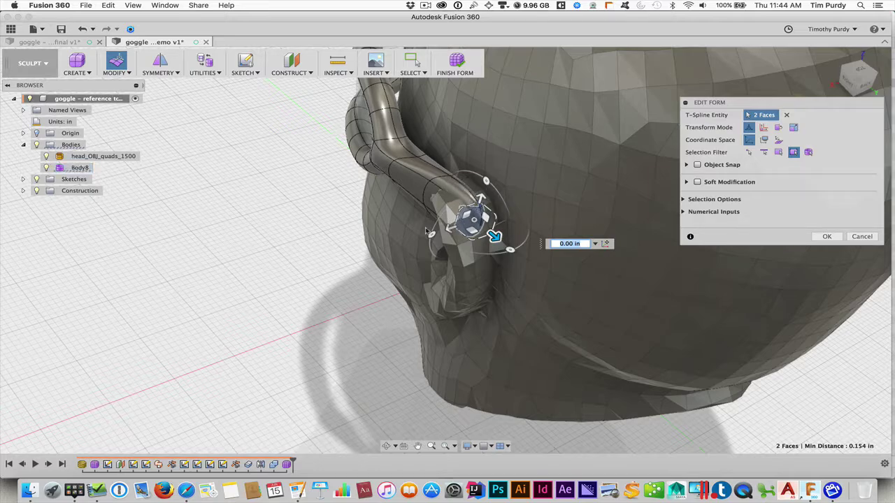
pyautogui.keyDown('shift'); pyautogui.moveTo(370, 232); pyautogui.dragTo(334, 225, button='middle'); pyautogui.keyUp('shift')
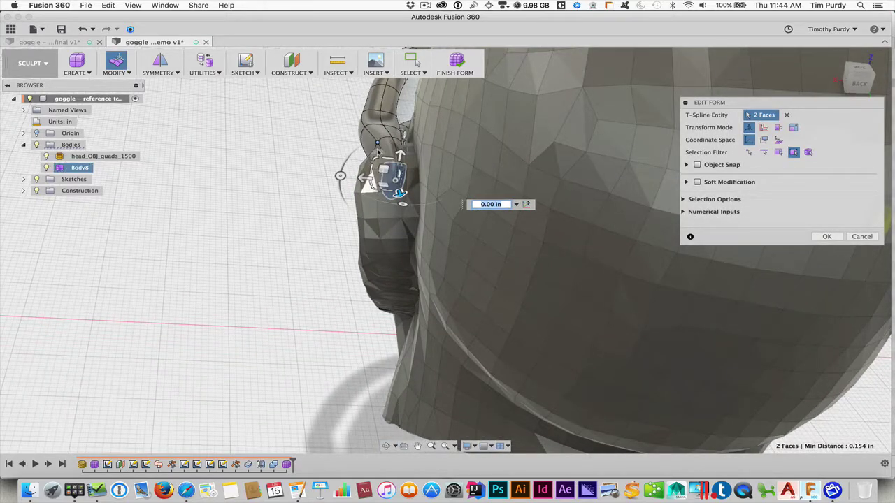
pyautogui.keyDown('shift'); pyautogui.moveTo(326, 198); pyautogui.dragTo(343, 255, button='middle'); pyautogui.keyUp('shift')
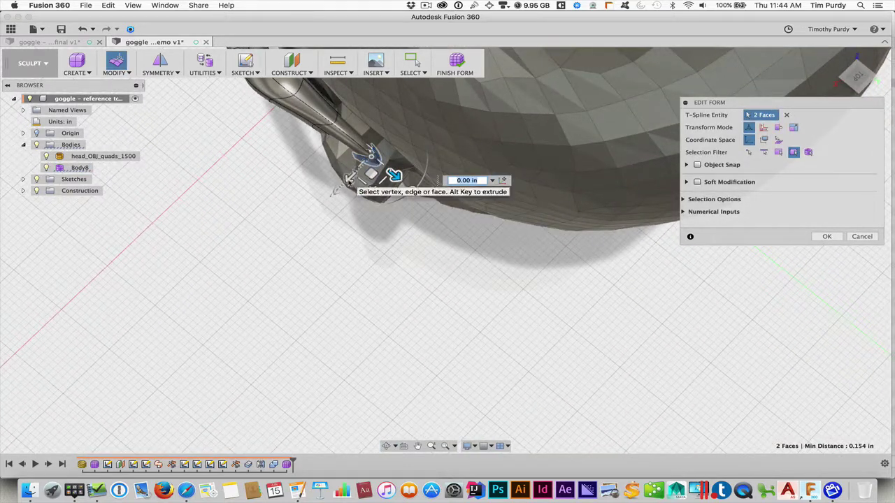
pyautogui.moveTo(349, 180); pyautogui.dragTo(355, 174)
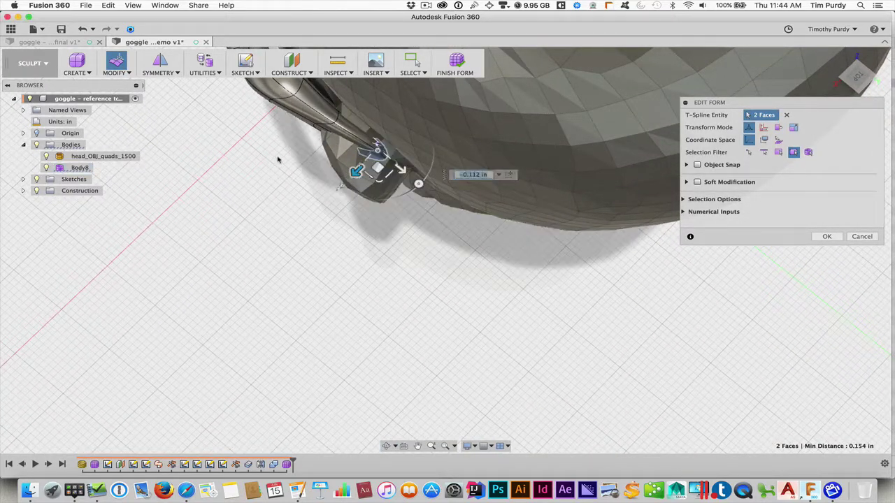
# Select the arm's edge loop just ahead of the end faces and move it about 0.134 in inward toward the head.
pyautogui.keyDown('shift'); pyautogui.moveTo(278, 157); pyautogui.dragTo(288, 115, button='middle'); pyautogui.keyUp('shift')
pyautogui.doubleClick(308, 142)
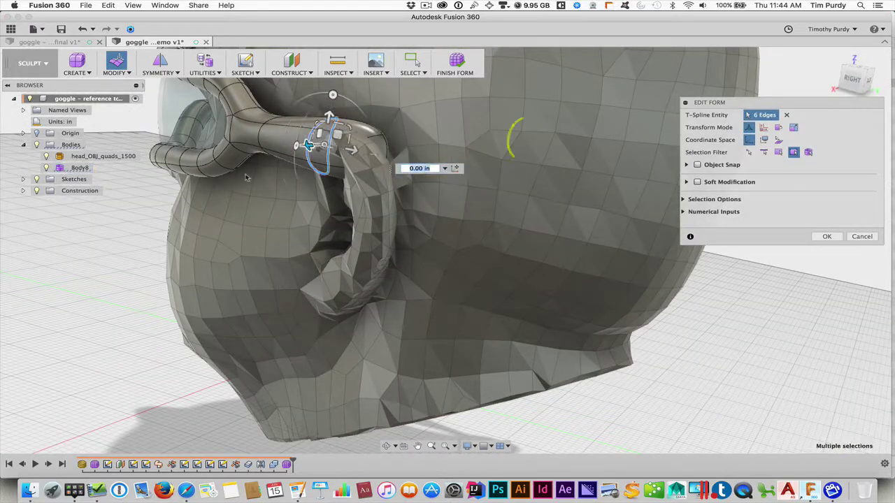
pyautogui.keyDown('shift'); pyautogui.moveTo(248, 177); pyautogui.dragTo(260, 230, button='middle'); pyautogui.keyUp('shift')
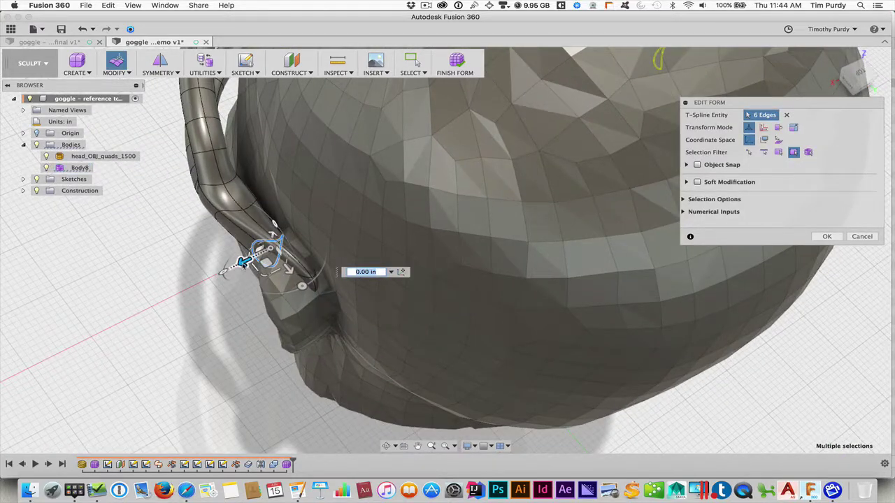
pyautogui.moveTo(241, 263); pyautogui.dragTo(207, 248)
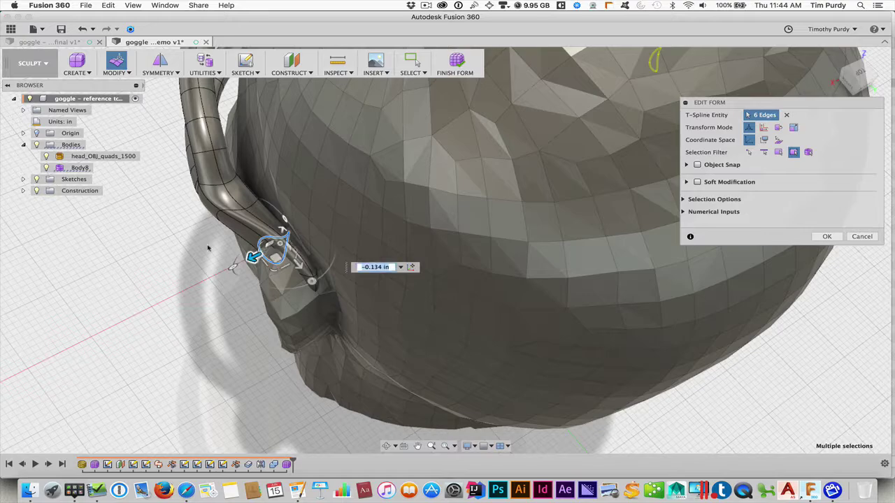
# Select the two faces at the arm's tip above the ear and scale them vertically.
pyautogui.keyDown('shift'); pyautogui.moveTo(207, 247); pyautogui.dragTo(258, 206, button='middle'); pyautogui.keyUp('shift')
pyautogui.scroll(5, 265, 216)
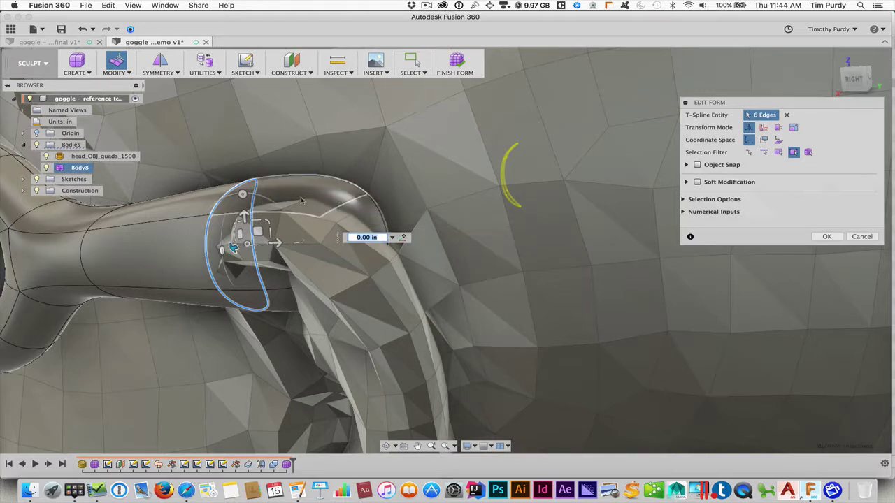
pyautogui.click(370, 214)
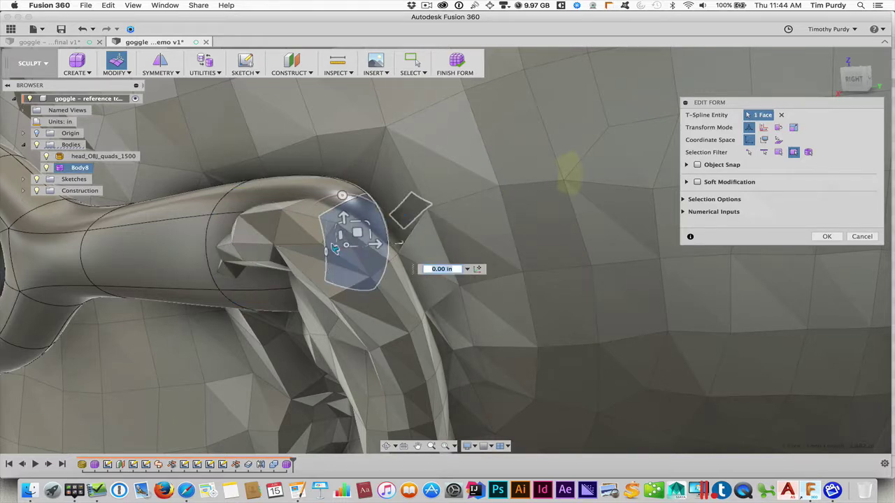
pyautogui.keyDown('shift'); pyautogui.moveTo(570, 173); pyautogui.dragTo(454, 194, button='middle'); pyautogui.keyUp('shift')
pyautogui.keyDown('shift'); pyautogui.click(381, 207); pyautogui.keyUp('shift')
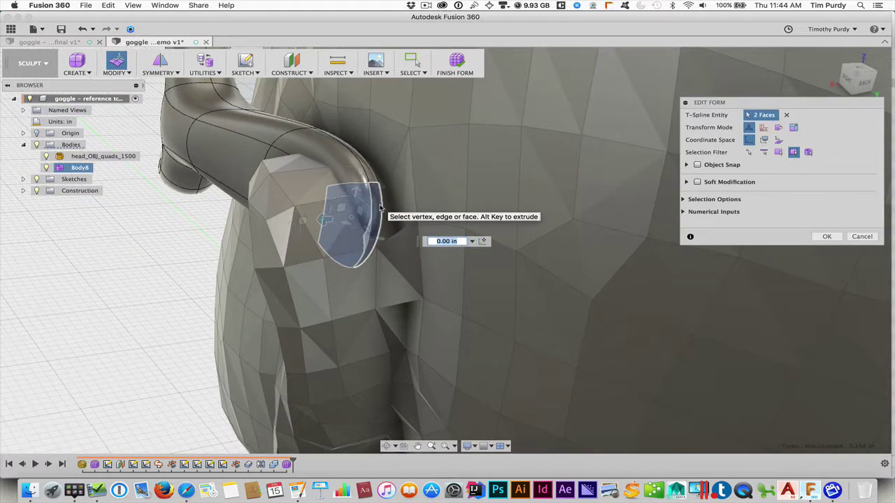
pyautogui.moveTo(363, 199); pyautogui.dragTo(367, 186)
# Move the arm's two tip faces about 0.532 in backward behind the ear and check the fit around the head.
pyautogui.keyDown('shift'); pyautogui.moveTo(226, 210); pyautogui.dragTo(273, 221, button='middle'); pyautogui.keyUp('shift')
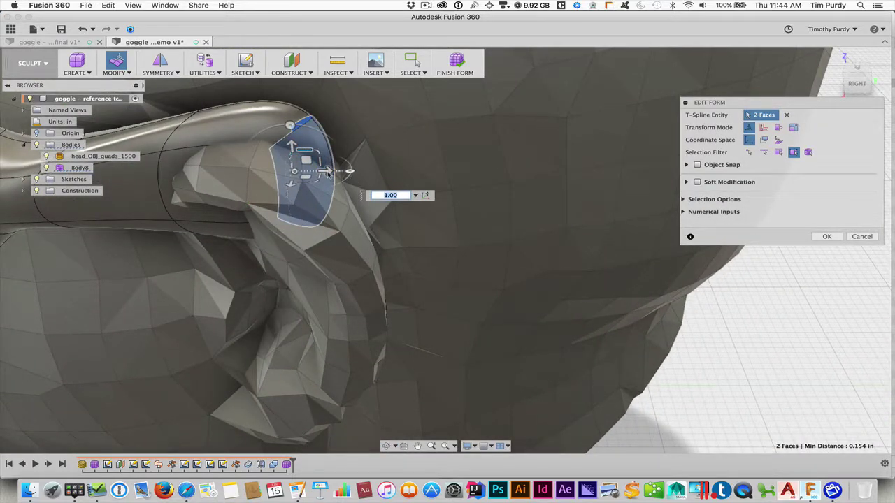
pyautogui.moveTo(328, 174); pyautogui.dragTo(422, 170)
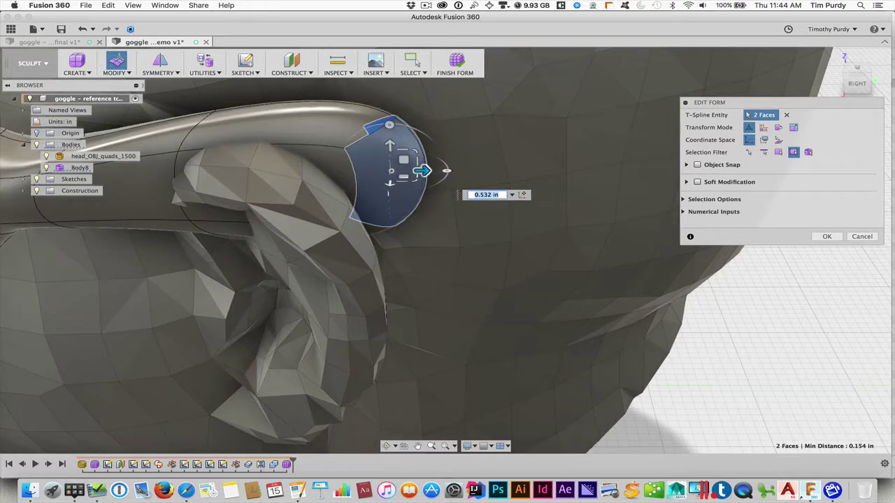
pyautogui.keyDown('shift'); pyautogui.moveTo(423, 170); pyautogui.dragTo(156, 262, button='middle'); pyautogui.keyUp('shift')
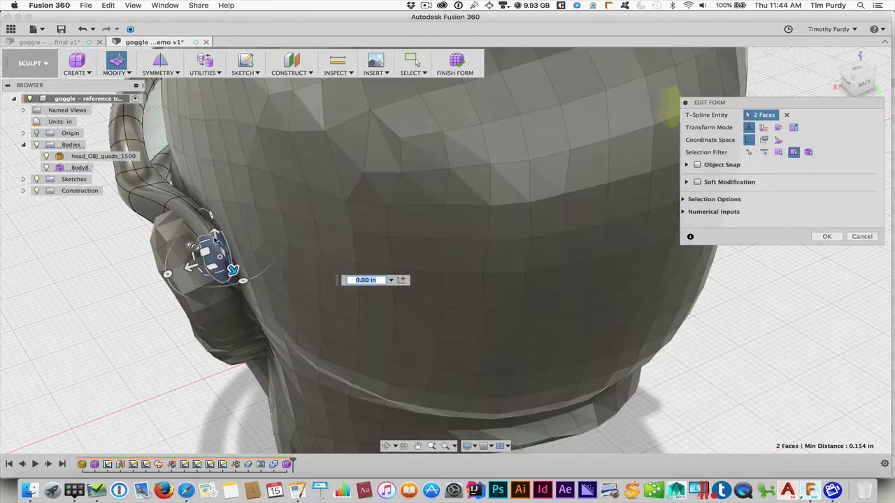
pyautogui.keyDown('shift'); pyautogui.moveTo(236, 230); pyautogui.dragTo(302, 300, button='middle'); pyautogui.keyUp('shift')
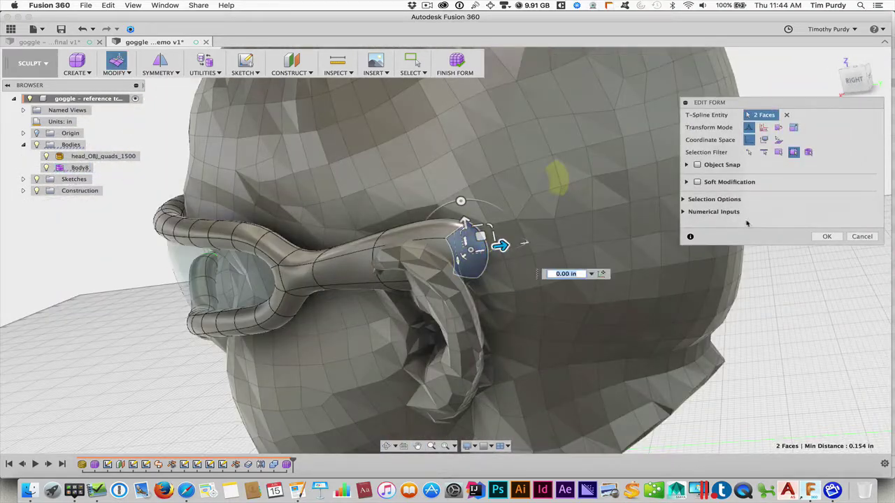
# Finish the arm edit, inspect the frame's lower rim on the head and compare it with the finished goggle design.
pyautogui.click(838, 237)
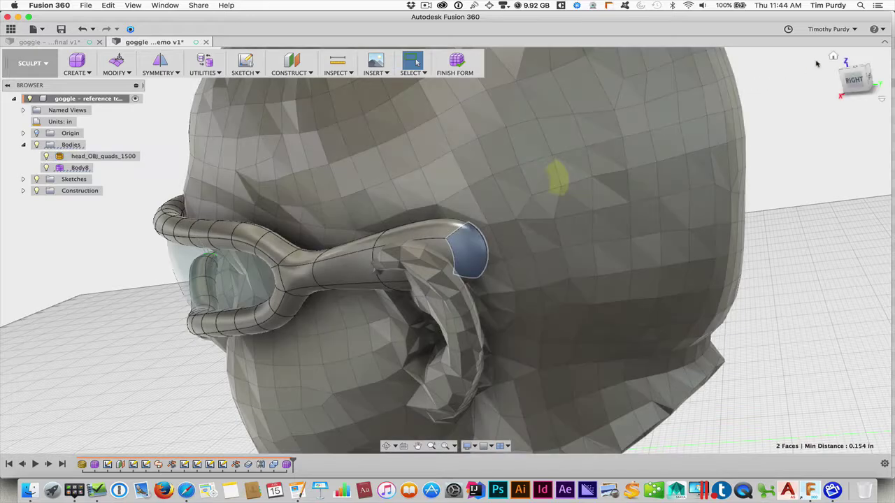
pyautogui.click(832, 57)
pyautogui.scroll(5, 449, 270)
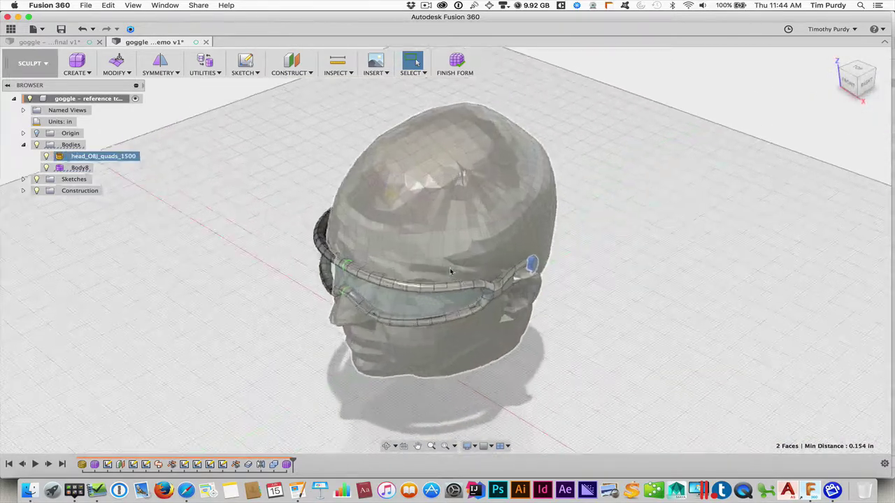
pyautogui.keyDown('shift'); pyautogui.moveTo(449, 271); pyautogui.dragTo(372, 279, button='middle'); pyautogui.keyUp('shift')
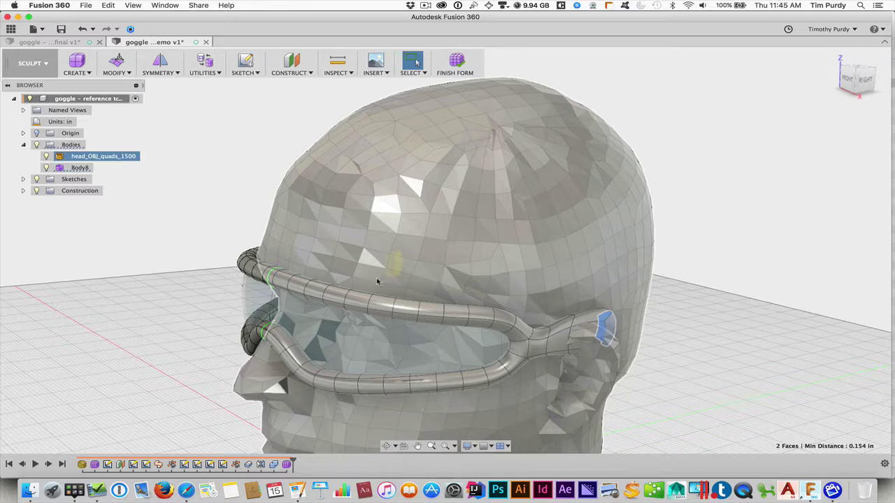
pyautogui.click(331, 316)
pyautogui.scroll(3, 322, 306)
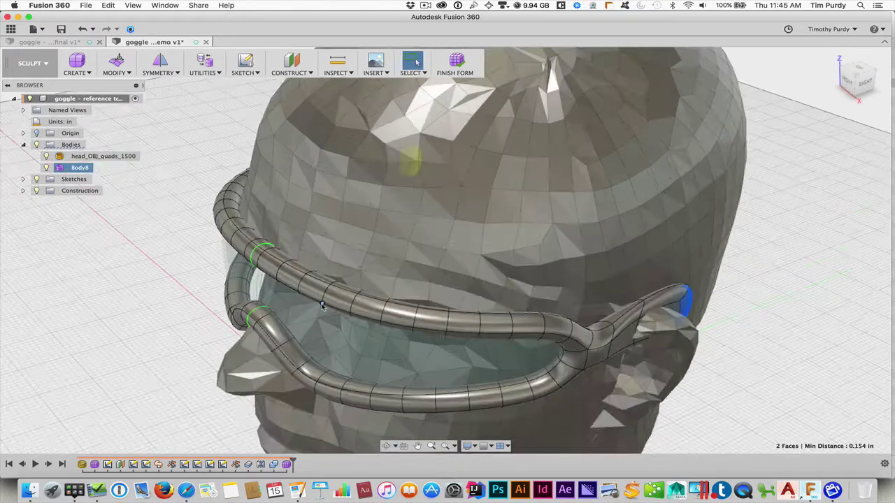
pyautogui.scroll(2, 323, 306)
pyautogui.scroll(-5, 323, 302)
pyautogui.keyDown('shift'); pyautogui.moveTo(363, 315); pyautogui.dragTo(365, 187, button='middle'); pyautogui.keyUp('shift')
pyautogui.scroll(5, 384, 246)
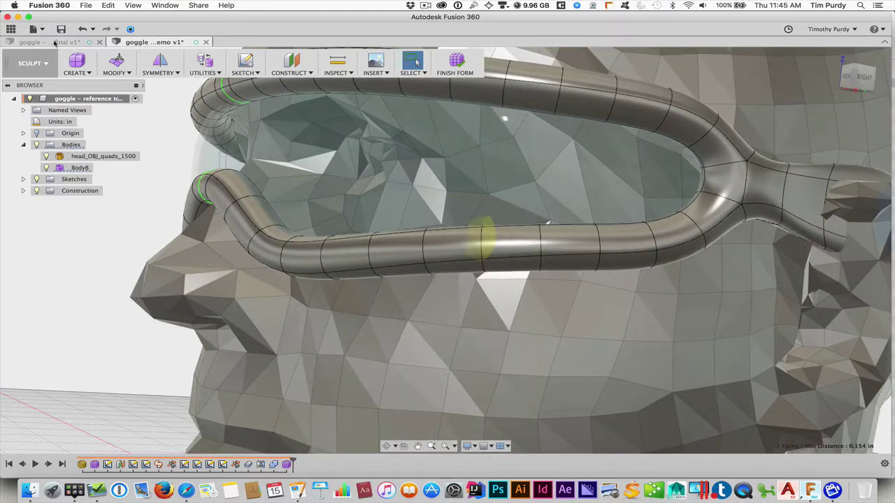
pyautogui.click(54, 42)
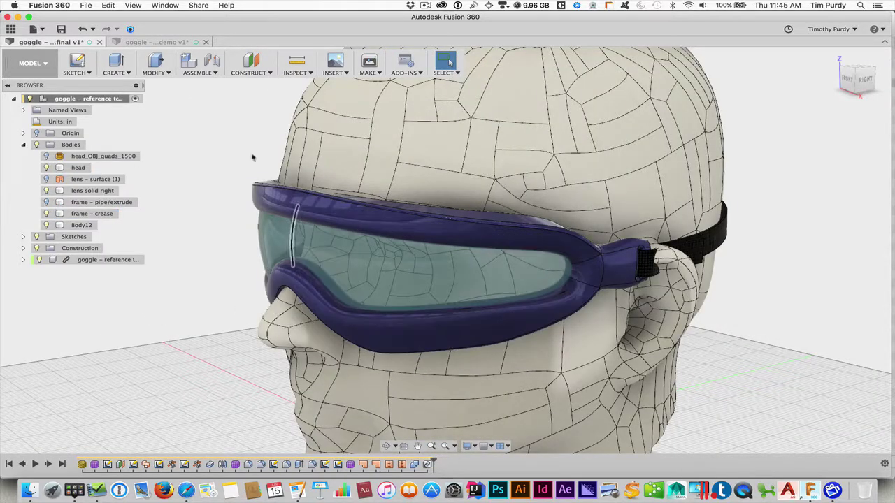
pyautogui.click(157, 42)
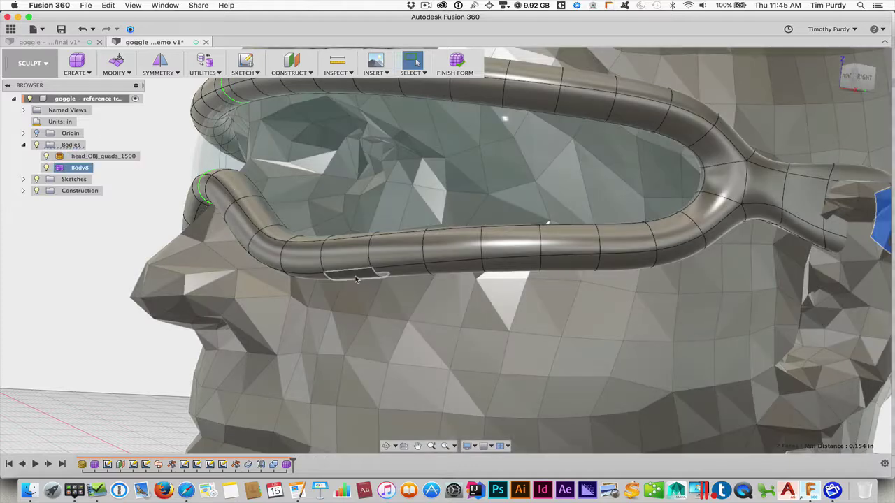
# Select the five underside faces of the frame's lower rim below the lens and move them down about 0.11 in.
pyautogui.keyDown('shift'); pyautogui.click(396, 273); pyautogui.keyUp('shift')
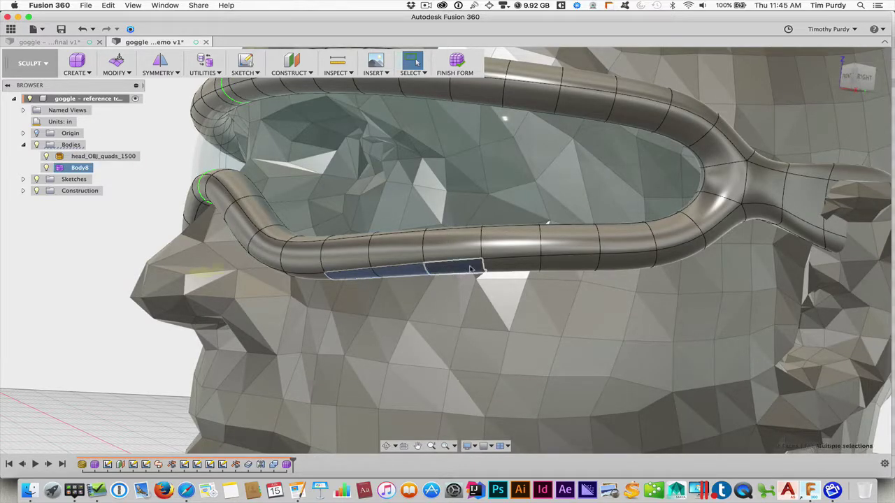
pyautogui.keyDown('shift'); pyautogui.click(471, 268); pyautogui.keyUp('shift')
pyautogui.keyDown('shift'); pyautogui.click(501, 266); pyautogui.keyUp('shift')
pyautogui.keyDown('shift'); pyautogui.click(553, 269); pyautogui.keyUp('shift')
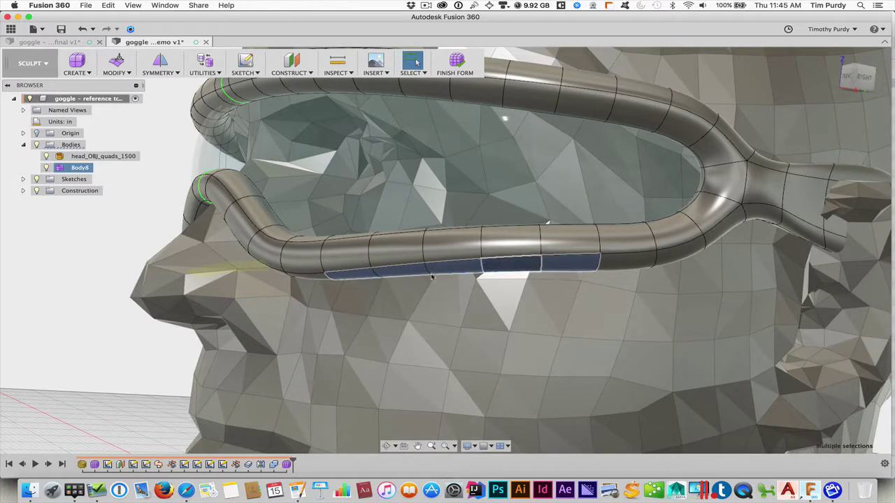
pyautogui.rightClick(39, 308)
pyautogui.click(95, 291)
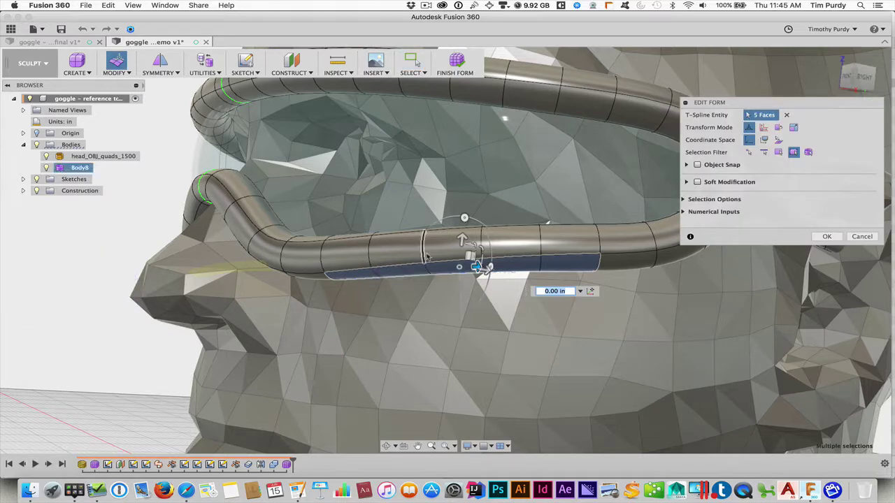
pyautogui.moveTo(462, 240); pyautogui.dragTo(458, 261)
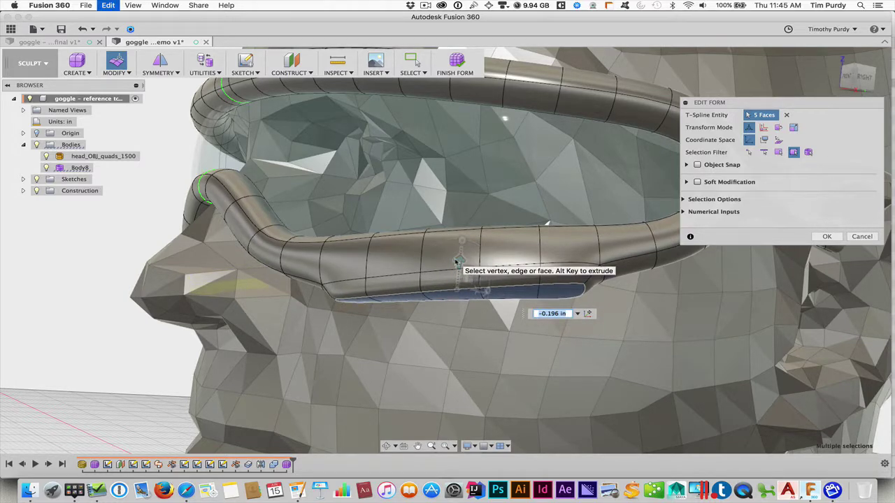
pyautogui.press('super+z')
pyautogui.moveTo(482, 279); pyautogui.dragTo(486, 291)
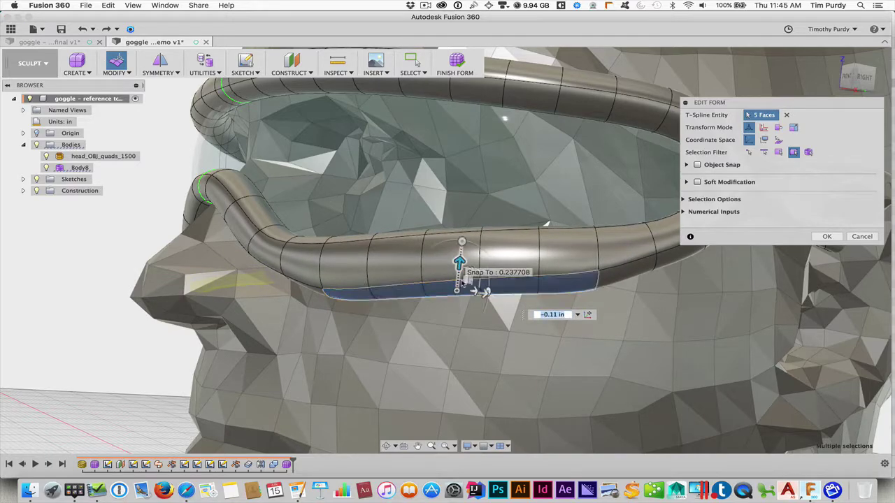
# Shift the five lower rim faces inward toward the cheek and rotate them about 5.6 degrees.
pyautogui.keyDown('shift'); pyautogui.moveTo(486, 291); pyautogui.dragTo(429, 292, button='middle'); pyautogui.keyUp('shift')
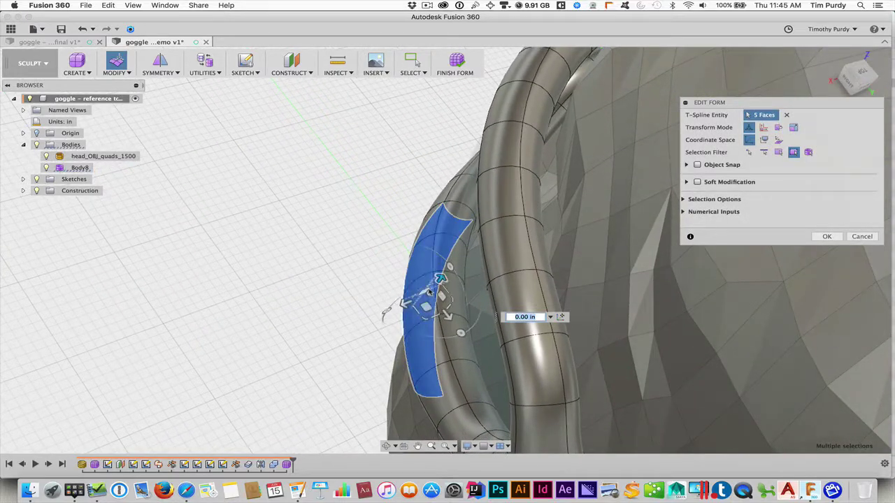
pyautogui.moveTo(428, 290)
pyautogui.mouseDown()
pyautogui.moveTo(415, 295)
pyautogui.moveTo(442, 290)
pyautogui.mouseUp()
pyautogui.keyDown('shift'); pyautogui.moveTo(419, 308); pyautogui.dragTo(407, 299, button='middle'); pyautogui.keyUp('shift')
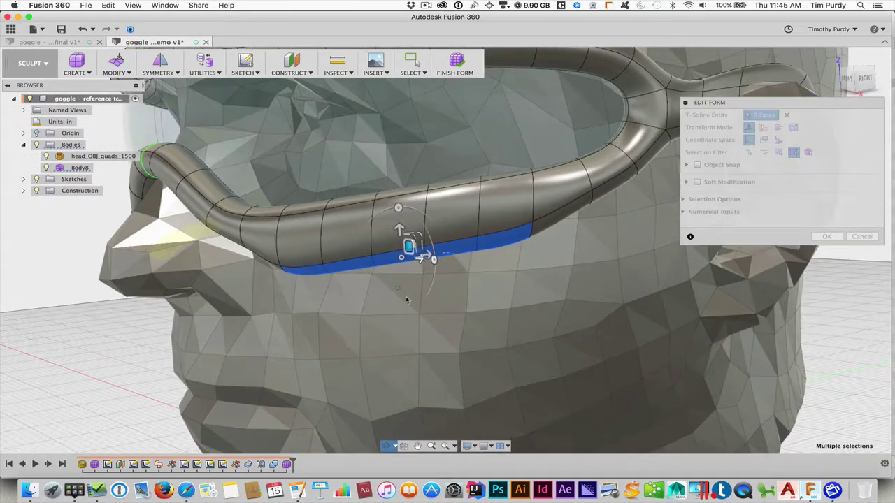
pyautogui.moveTo(399, 208); pyautogui.dragTo(404, 210)
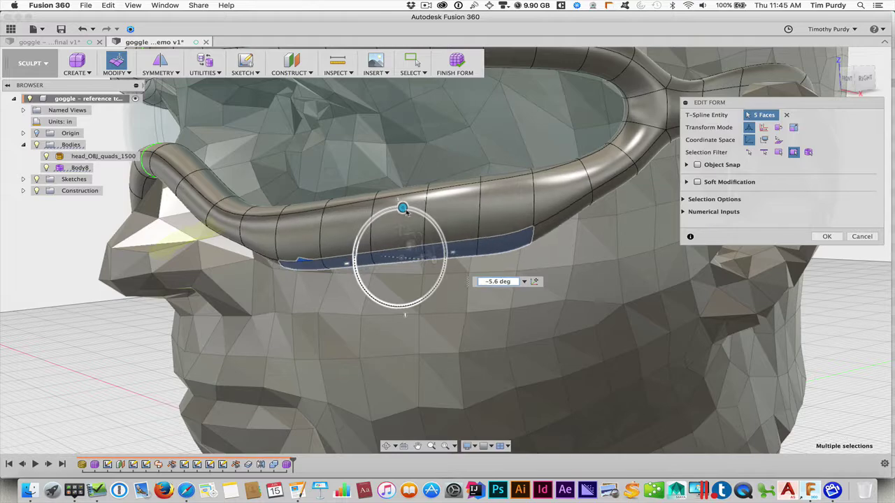
pyautogui.moveTo(312, 284)
pyautogui.keyDown('shift'); pyautogui.mouseDown(button='middle')
pyautogui.moveTo(270, 292)
pyautogui.moveTo(319, 271)
pyautogui.mouseUp(button='middle'); pyautogui.keyUp('shift')
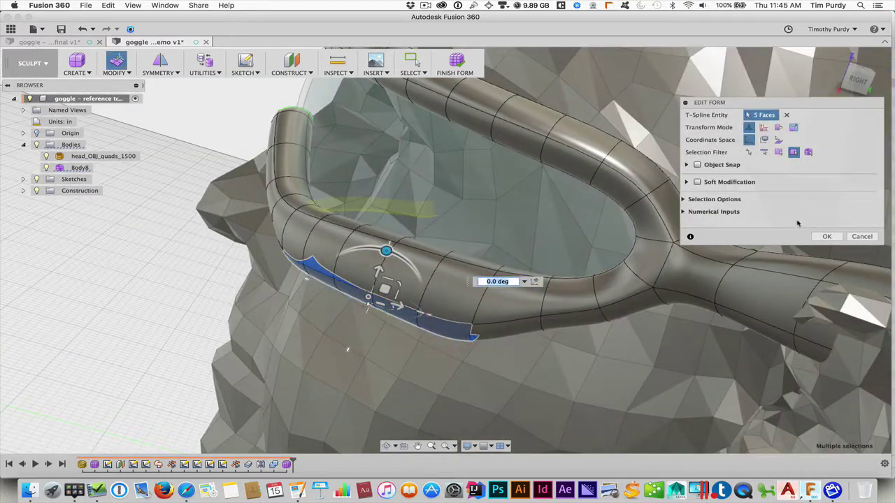
pyautogui.click(826, 236)
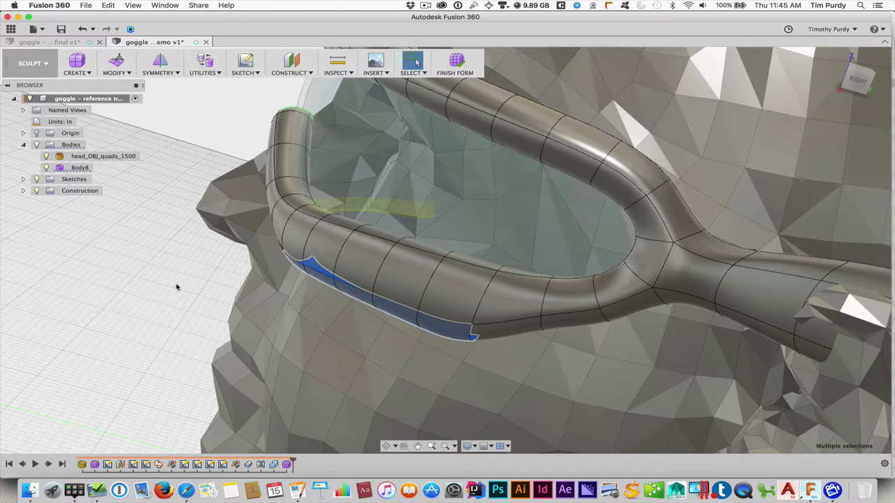
# Examine the crease along the upper rim of the finished goggle design and return to the demo design.
pyautogui.click(177, 286)
pyautogui.scroll(-5, 179, 281)
pyautogui.keyDown('shift'); pyautogui.moveTo(180, 282); pyautogui.dragTo(314, 326, button='middle'); pyautogui.keyUp('shift')
pyautogui.click(354, 280)
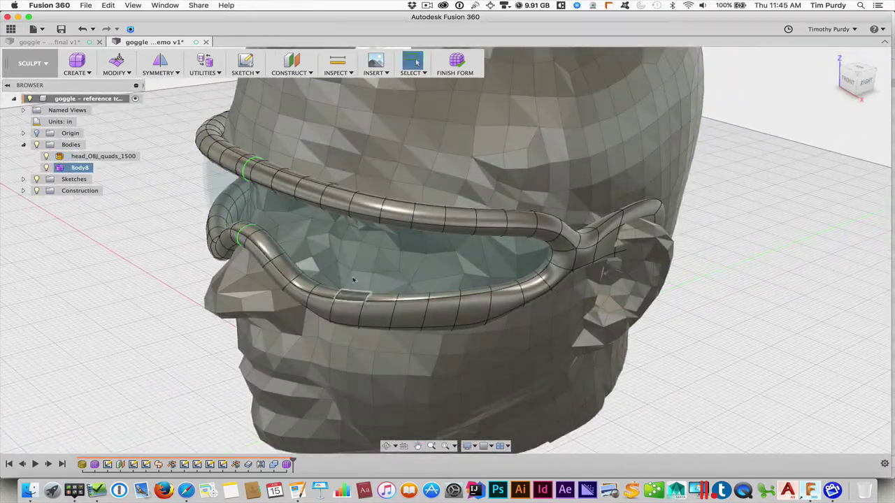
pyautogui.click(356, 259)
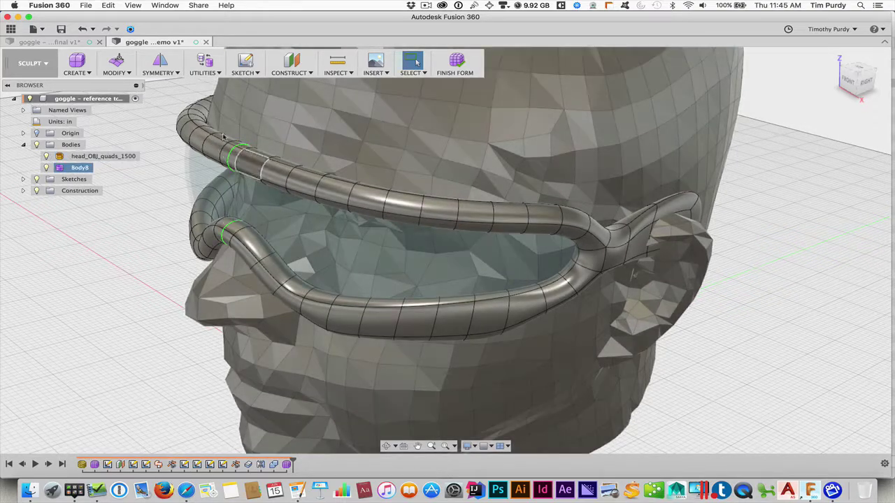
pyautogui.click(51, 42)
pyautogui.click(282, 189)
pyautogui.keyDown('shift'); pyautogui.moveTo(281, 189); pyautogui.dragTo(451, 243, button='middle'); pyautogui.keyUp('shift')
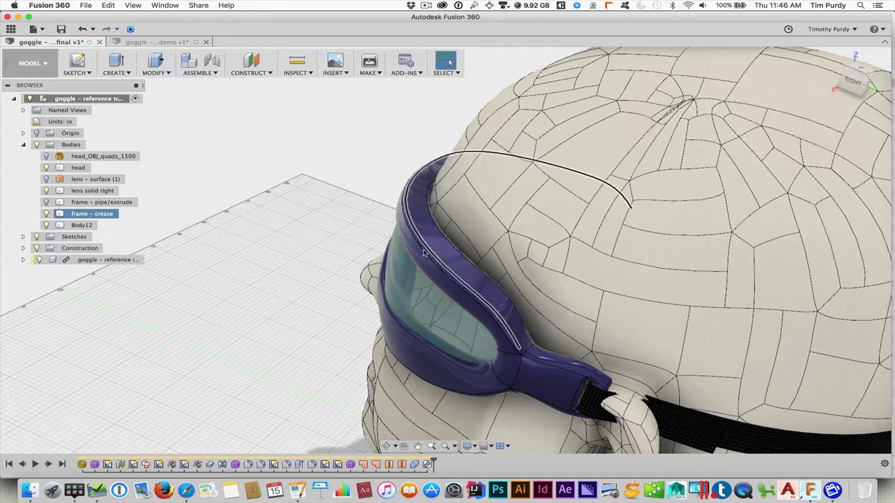
pyautogui.press('Escape')
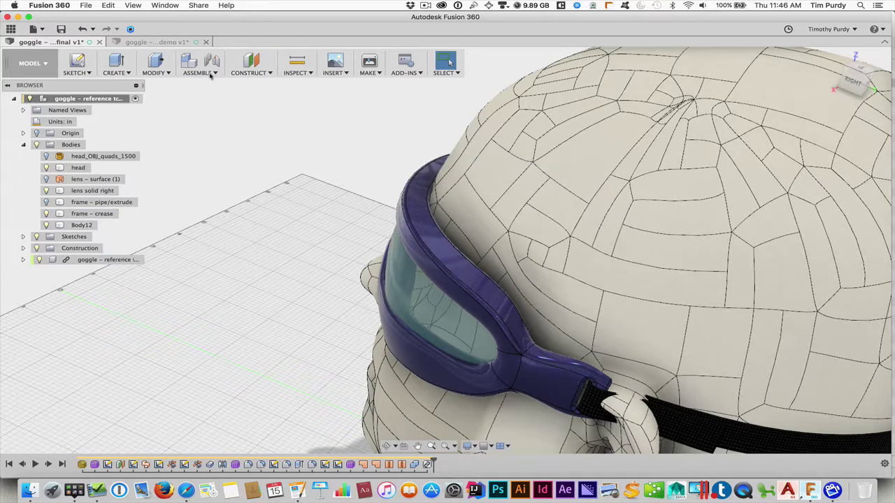
pyautogui.click(163, 42)
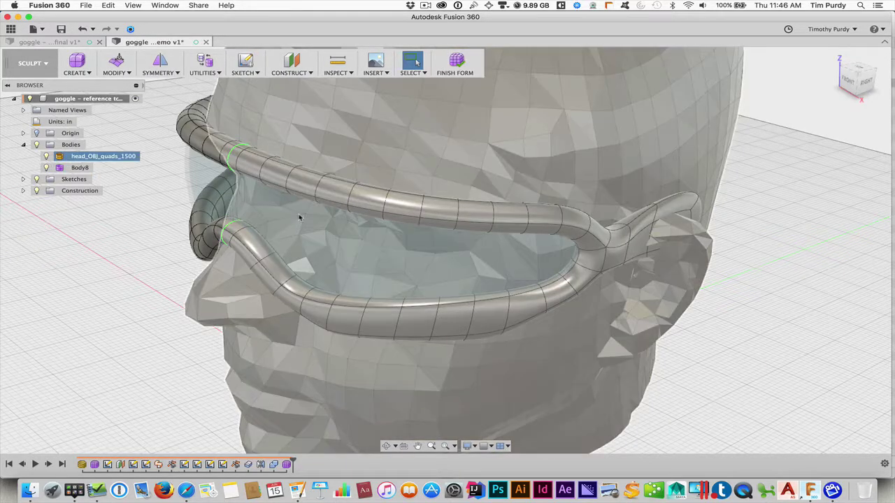
# Hide the reference head mesh head_OBJ_quads_1500 to leave the goggle frame exposed for edge selection.
pyautogui.scroll(3, 300, 217)
pyautogui.keyDown('shift'); pyautogui.moveTo(300, 217); pyautogui.dragTo(329, 266, button='middle'); pyautogui.keyUp('shift')
pyautogui.scroll(2, 232, 201)
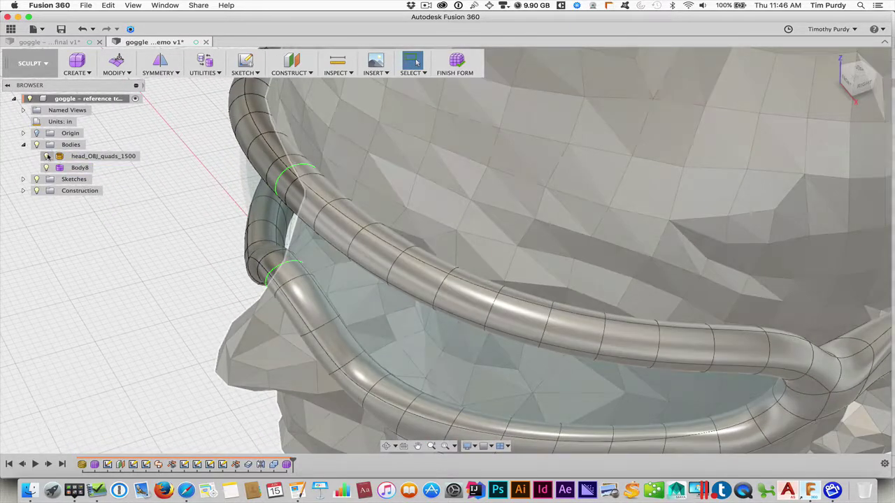
pyautogui.click(46, 156)
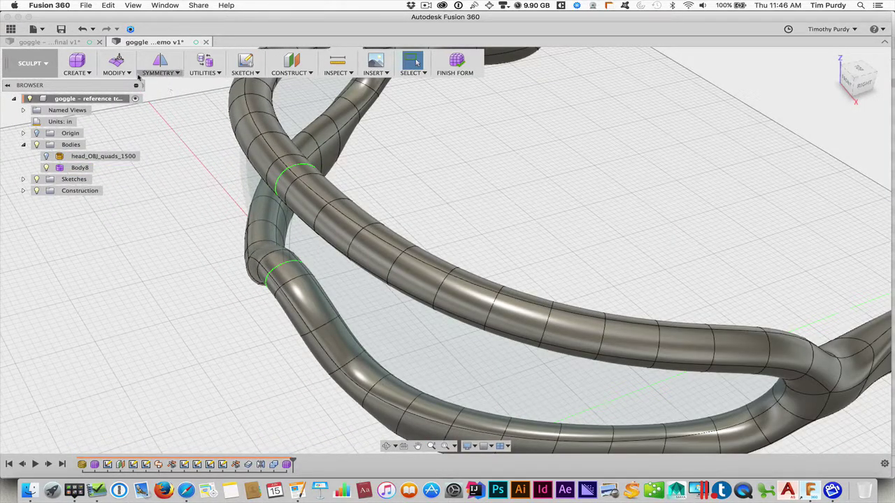
# Crease nine consecutive T-spline edges along the top of the upper rim, from the symmetry line outward.
pyautogui.click(116, 70)
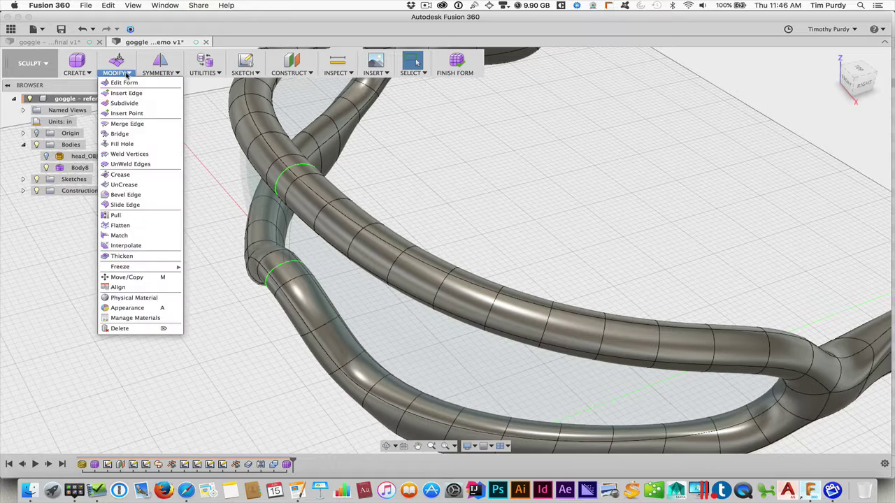
pyautogui.click(120, 174)
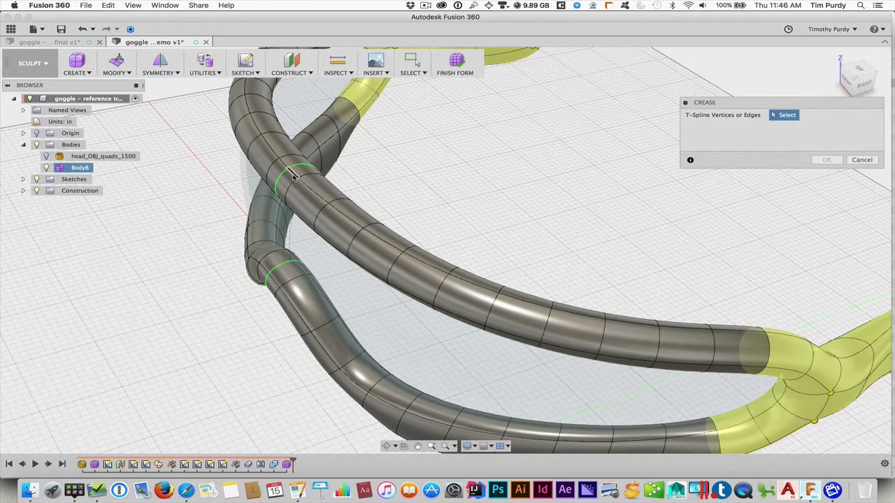
pyautogui.click(306, 186)
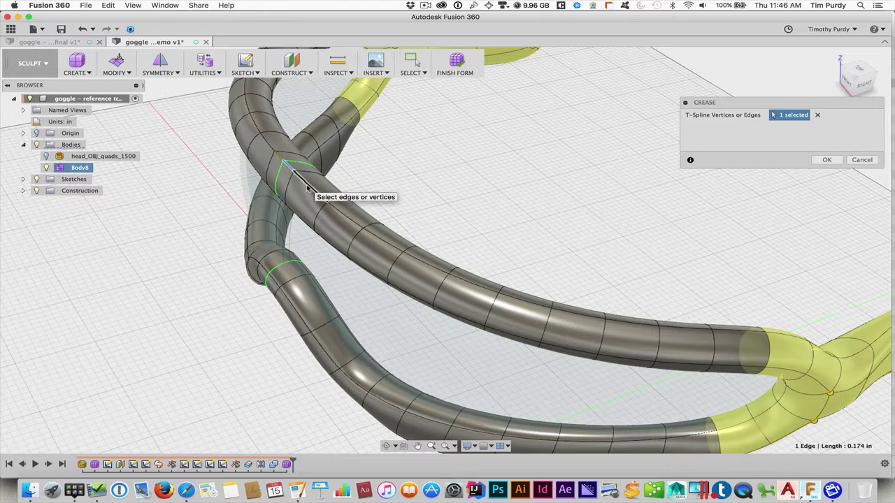
pyautogui.click(323, 199)
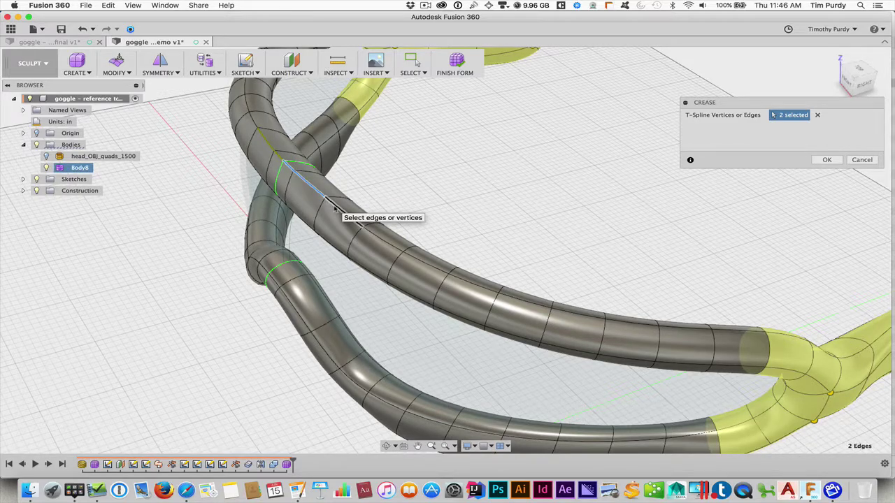
pyautogui.scroll(-3, 543, 255)
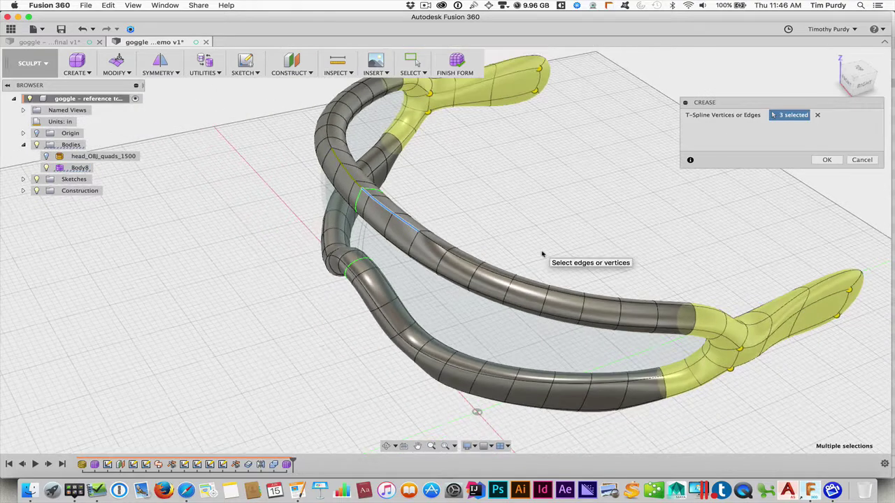
pyautogui.click(801, 287)
pyautogui.scroll(3, 439, 229)
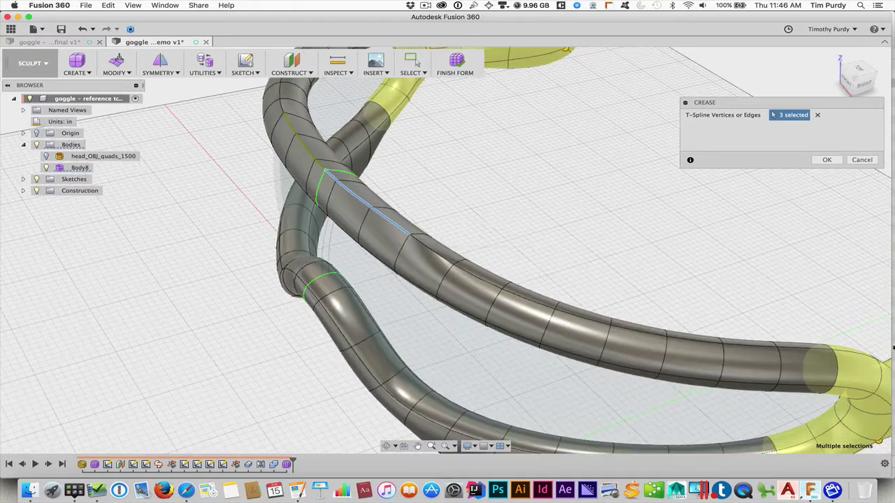
pyautogui.scroll(-5, 848, 347)
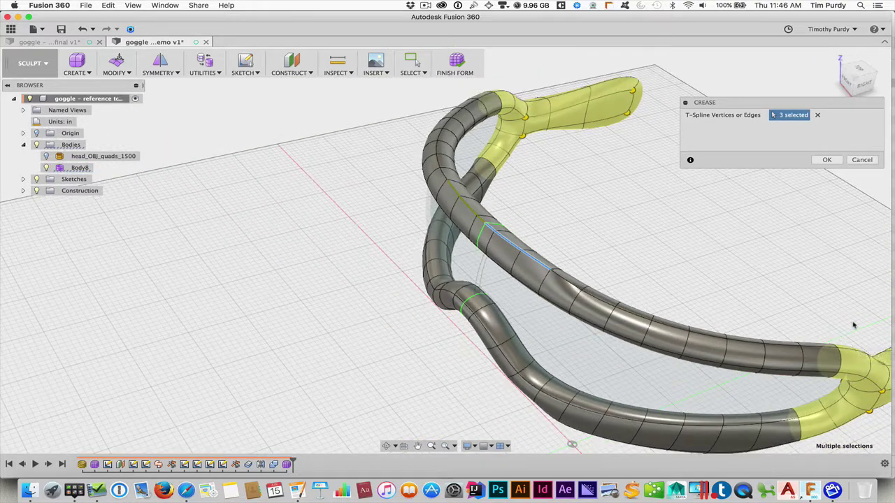
pyautogui.click(567, 282)
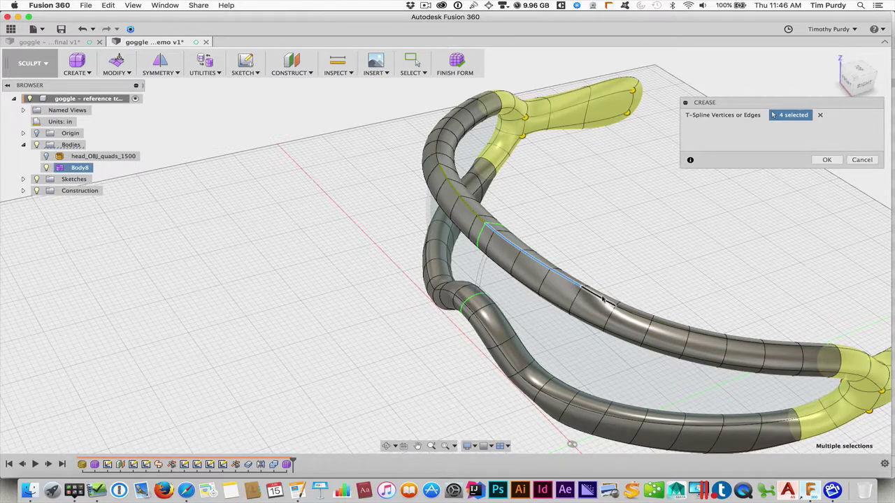
pyautogui.click(600, 296)
pyautogui.click(643, 315)
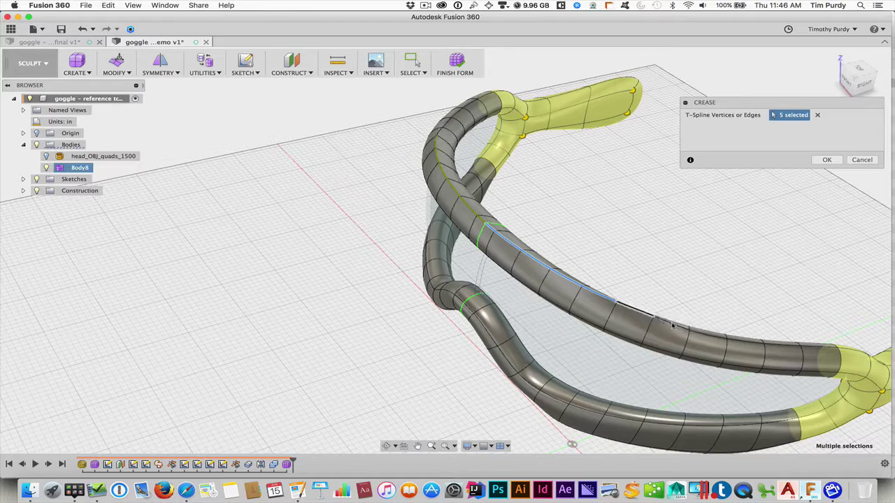
pyautogui.click(675, 326)
pyautogui.click(710, 333)
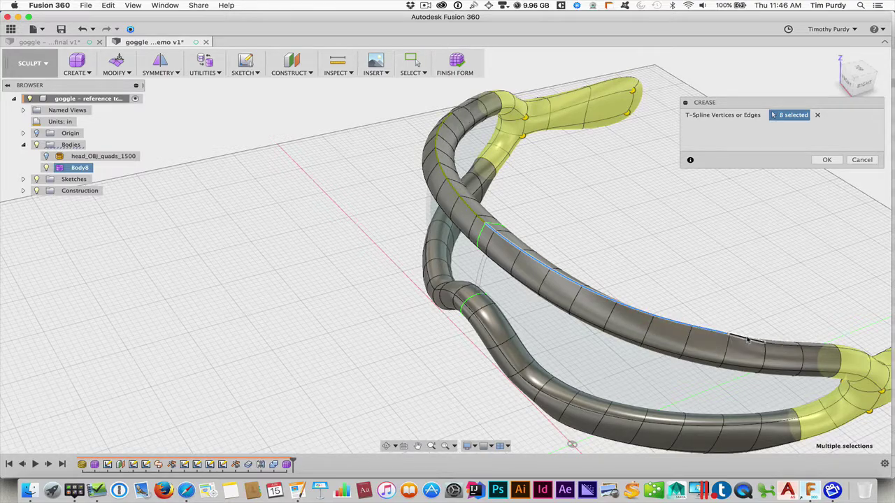
pyautogui.click(746, 338)
pyautogui.keyDown('shift'); pyautogui.moveTo(686, 284); pyautogui.dragTo(657, 255, button='middle'); pyautogui.keyUp('shift')
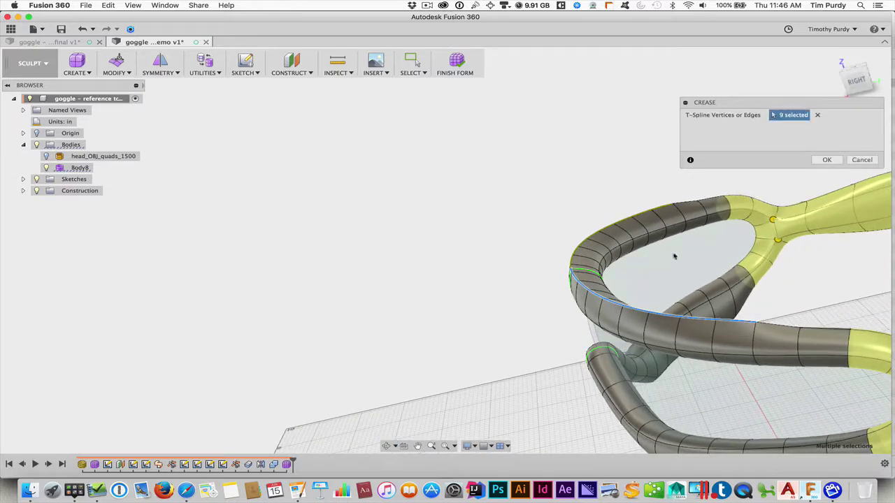
pyautogui.click(827, 160)
# Select seven creased edges along the upper rim from the symmetry line outward and raise them about 0.184 in with Edit Form.
pyautogui.keyDown('shift'); pyautogui.moveTo(529, 192); pyautogui.dragTo(463, 204, button='middle'); pyautogui.keyUp('shift')
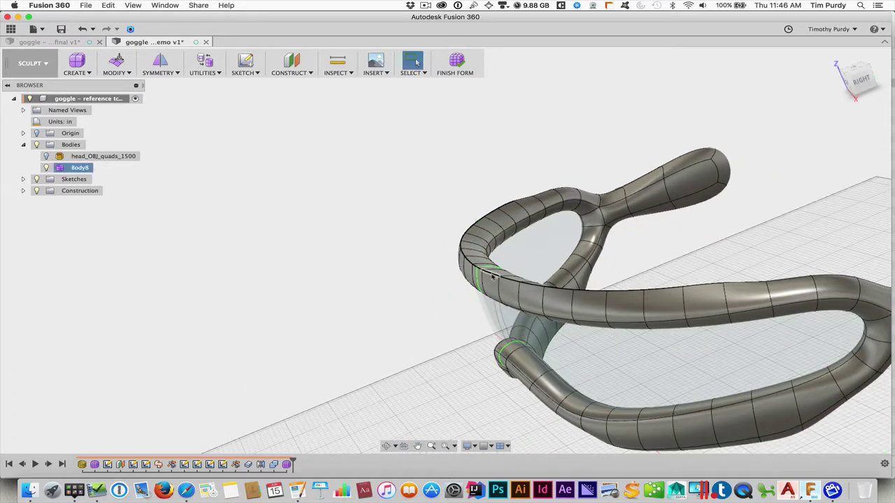
pyautogui.keyDown('shift'); pyautogui.moveTo(425, 273); pyautogui.dragTo(482, 252, button='middle'); pyautogui.keyUp('shift')
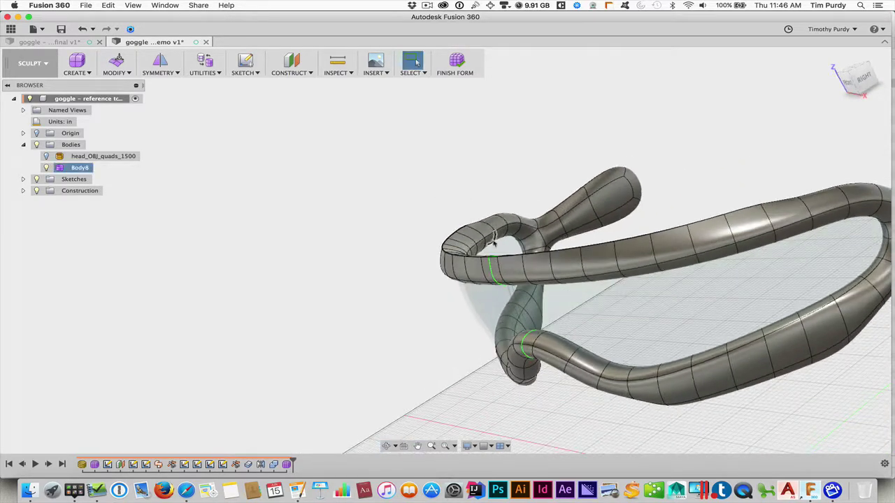
pyautogui.scroll(3, 495, 258)
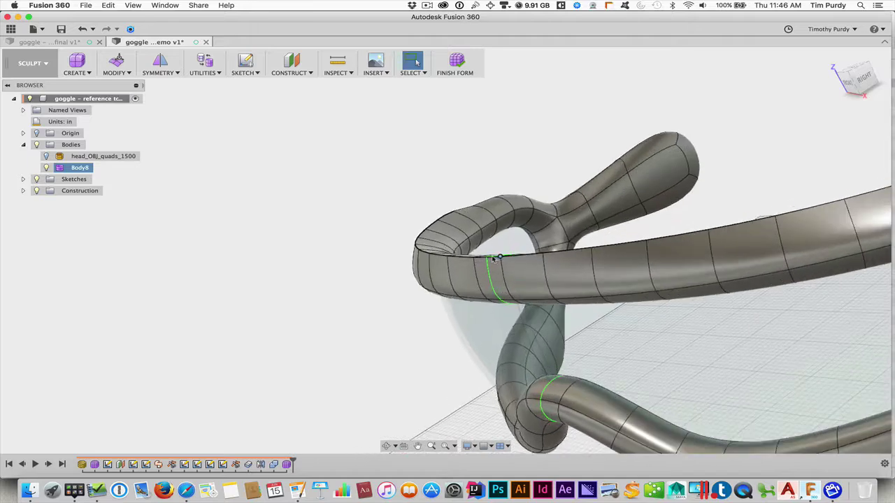
pyautogui.keyDown('shift'); pyautogui.moveTo(451, 209); pyautogui.dragTo(428, 221, button='middle'); pyautogui.keyUp('shift')
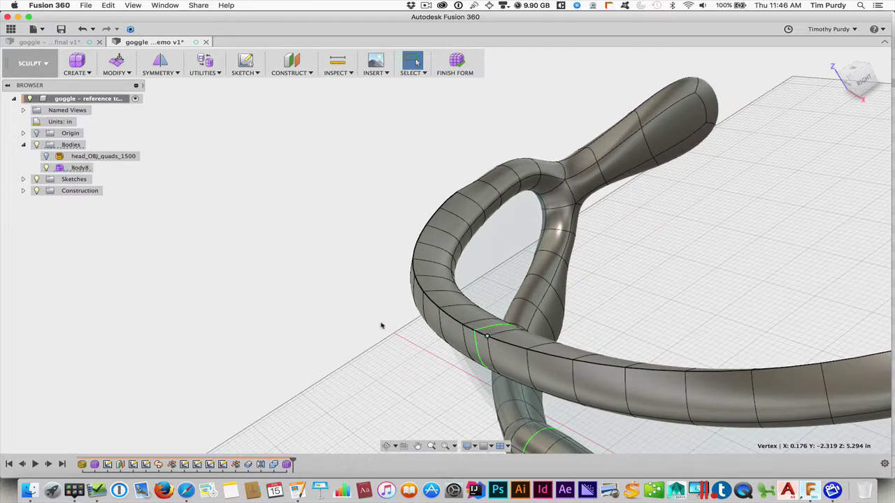
pyautogui.click(496, 340)
pyautogui.keyDown('shift'); pyautogui.click(498, 341); pyautogui.keyUp('shift')
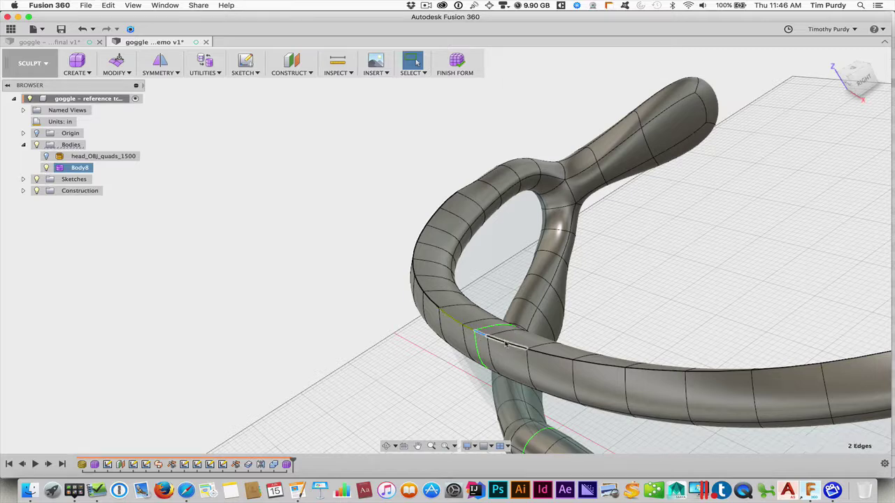
pyautogui.keyDown('shift'); pyautogui.click(547, 357); pyautogui.keyUp('shift')
pyautogui.keyDown('shift'); pyautogui.click(600, 365); pyautogui.keyUp('shift')
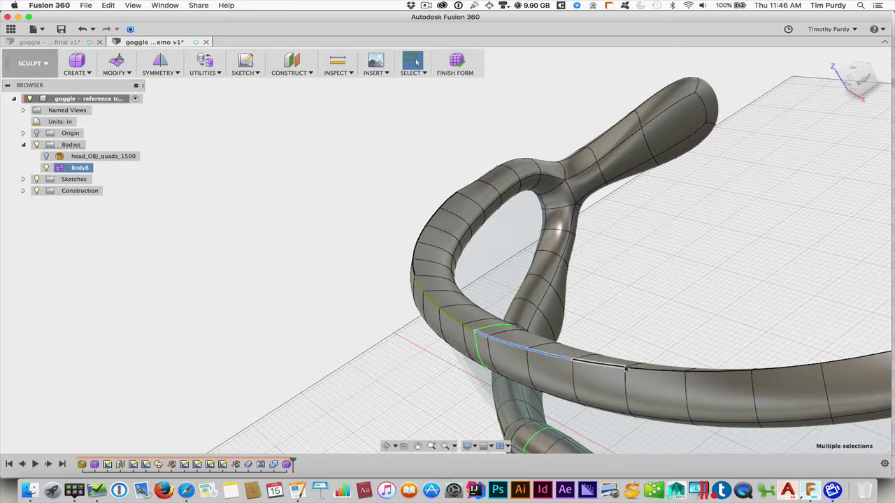
pyautogui.keyDown('shift'); pyautogui.click(650, 372); pyautogui.keyUp('shift')
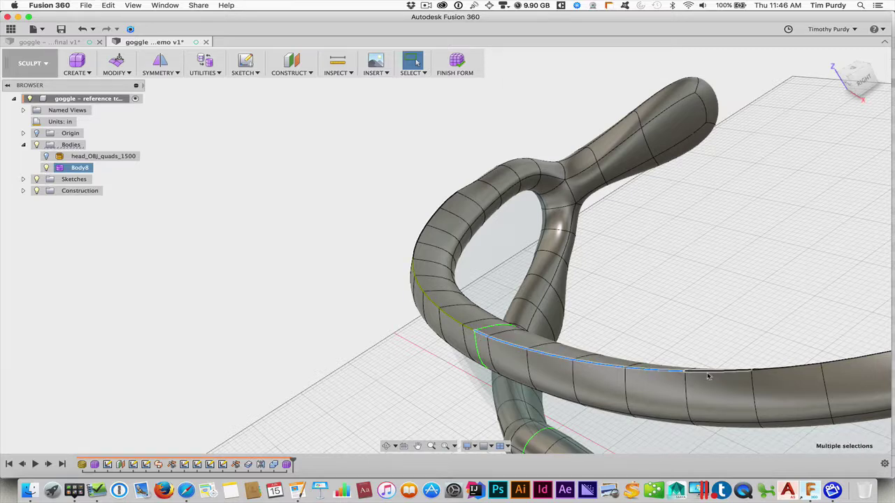
pyautogui.keyDown('shift'); pyautogui.click(740, 371); pyautogui.keyUp('shift')
pyautogui.keyDown('shift'); pyautogui.click(753, 371); pyautogui.keyUp('shift')
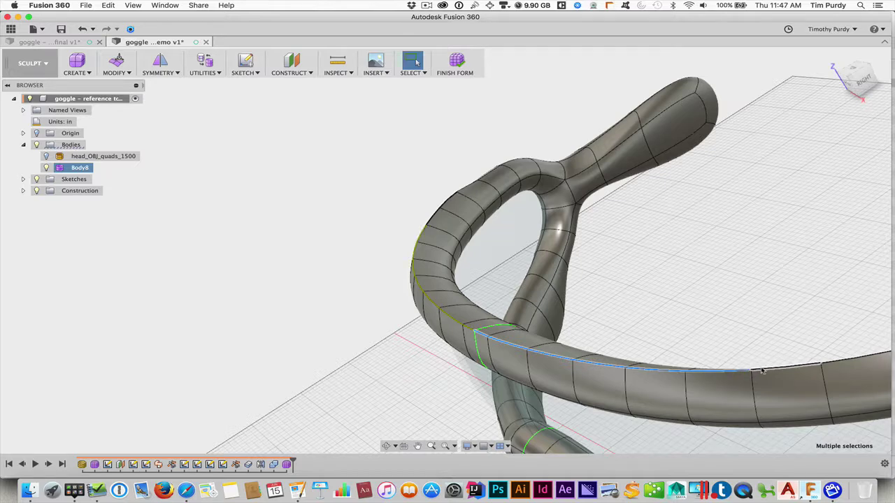
pyautogui.rightClick(686, 314)
pyautogui.click(685, 338)
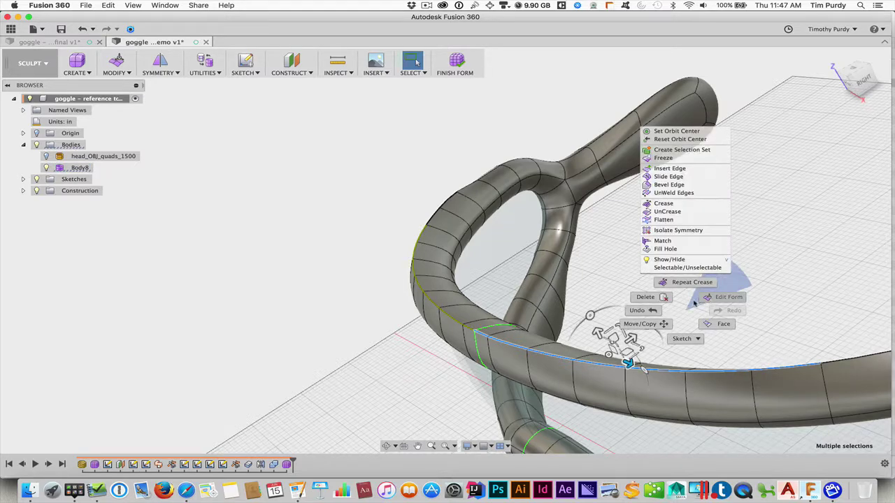
pyautogui.moveTo(596, 332); pyautogui.dragTo(577, 313)
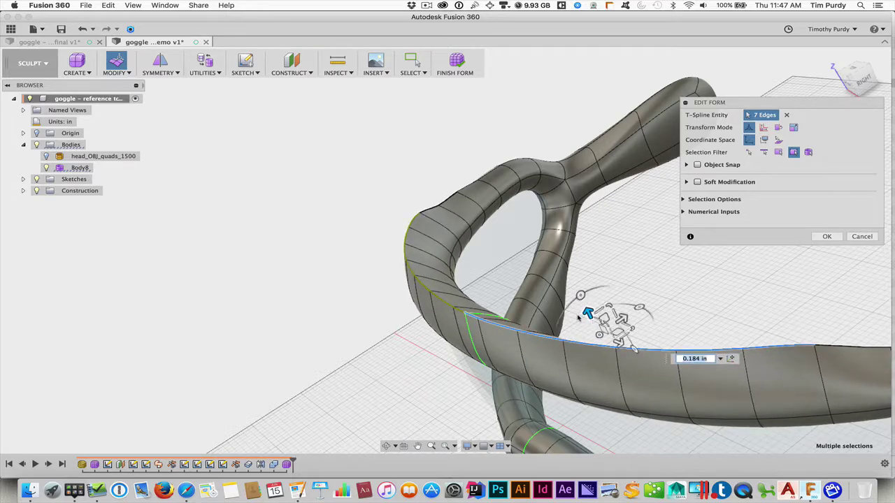
pyautogui.keyDown('shift'); pyautogui.moveTo(577, 313); pyautogui.dragTo(537, 309, button='middle'); pyautogui.keyUp('shift')
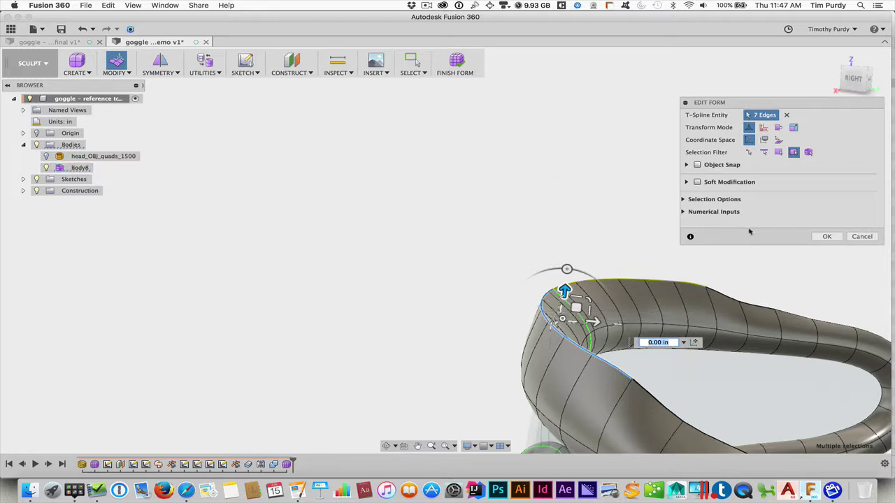
pyautogui.click(826, 236)
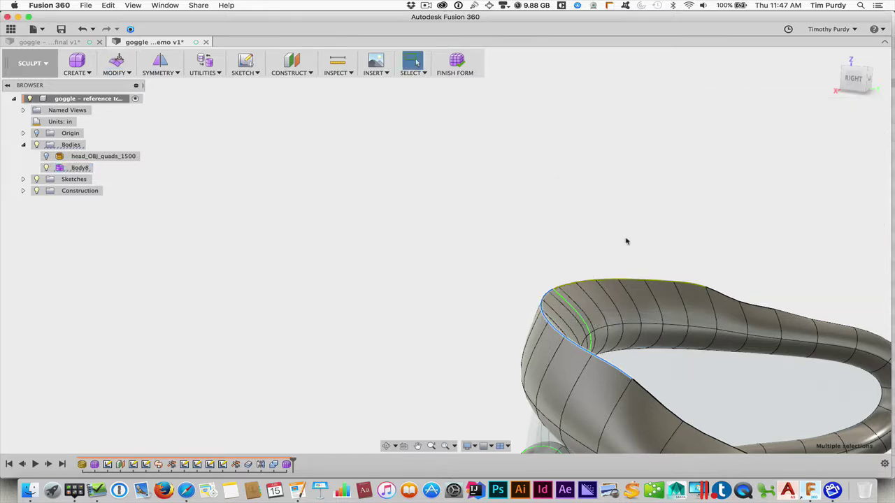
# Finish the sculpted form and examine the raised upper rim of the solid goggle frame.
pyautogui.click(832, 57)
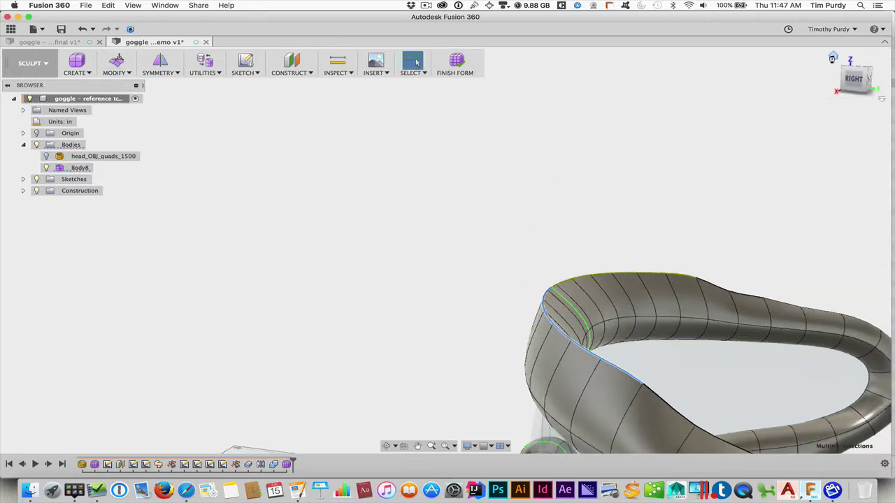
pyautogui.click(456, 61)
pyautogui.keyDown('shift'); pyautogui.moveTo(382, 258); pyautogui.dragTo(381, 239, button='middle'); pyautogui.keyUp('shift')
pyautogui.scroll(4, 381, 239)
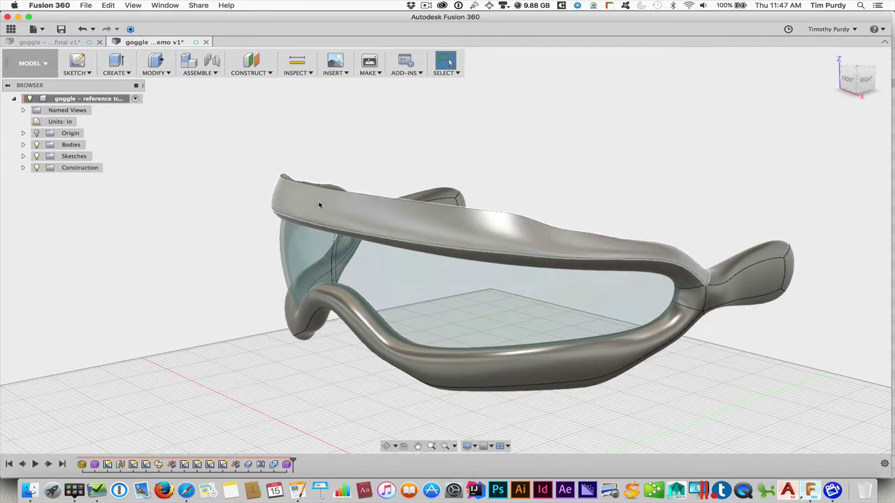
pyautogui.keyDown('shift'); pyautogui.moveTo(265, 156); pyautogui.dragTo(288, 202, button='middle'); pyautogui.keyUp('shift')
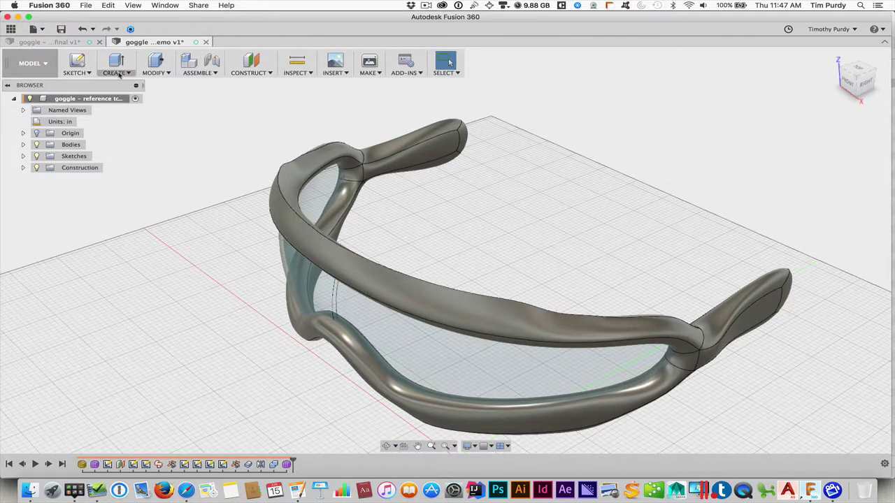
# Fillet the sharp creased edge along the top of the upper rim with a constant radius of 0.085 in.
pyautogui.click(160, 74)
pyautogui.click(162, 93)
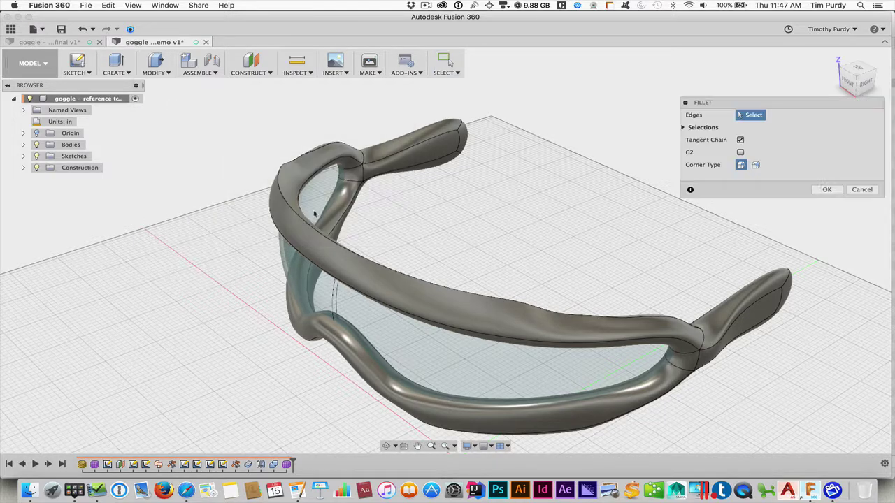
pyautogui.click(337, 244)
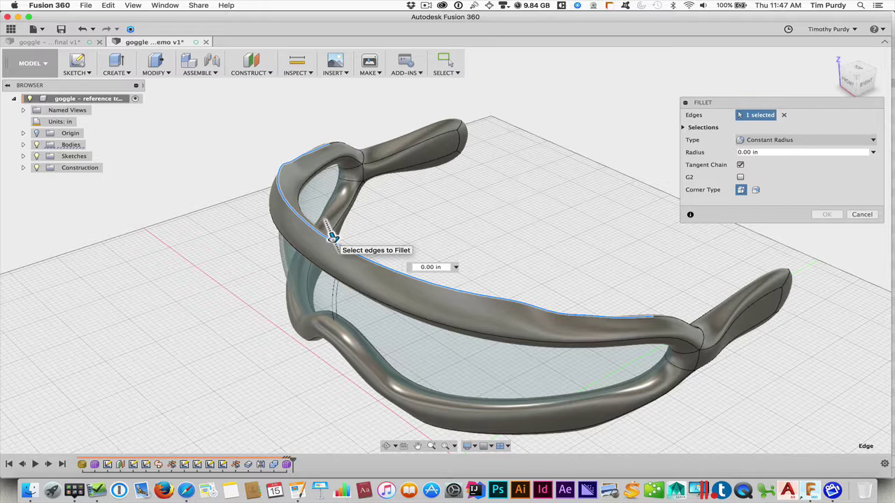
pyautogui.moveTo(331, 232); pyautogui.dragTo(334, 239)
pyautogui.keyDown('shift'); pyautogui.moveTo(335, 240); pyautogui.dragTo(488, 269, button='middle'); pyautogui.keyUp('shift')
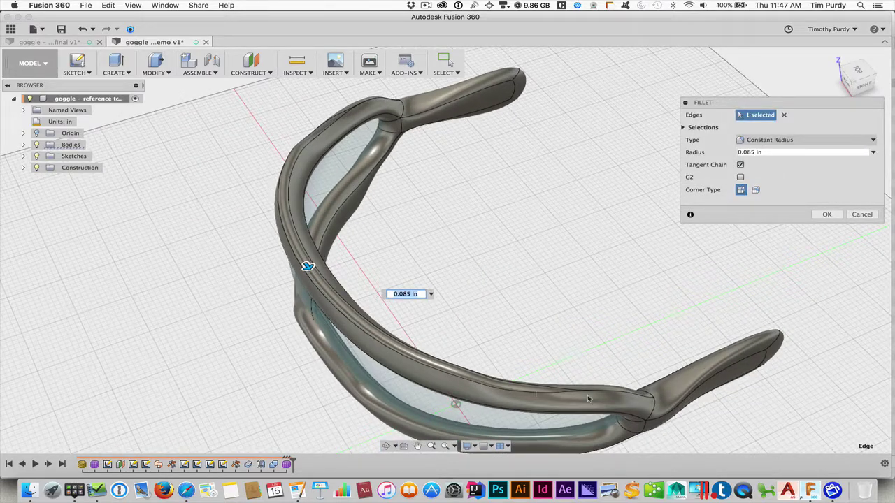
pyautogui.keyDown('shift'); pyautogui.moveTo(569, 359); pyautogui.dragTo(569, 329, button='middle'); pyautogui.keyUp('shift')
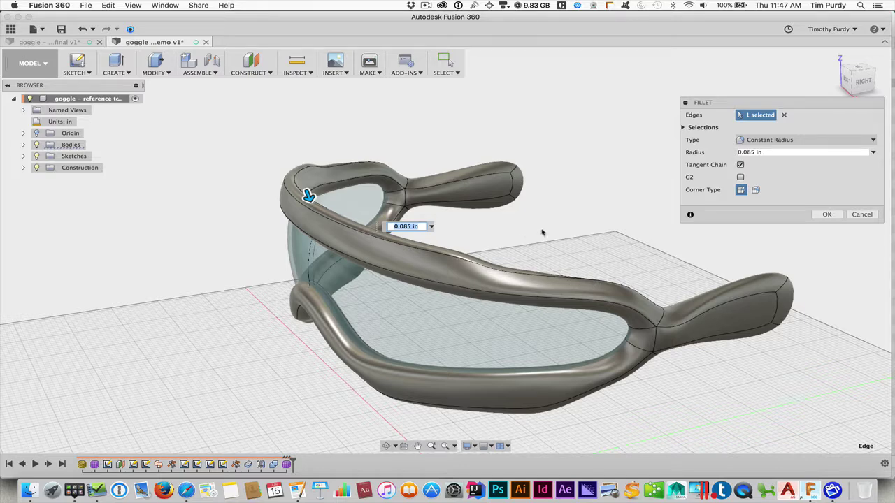
pyautogui.click(831, 214)
pyautogui.moveTo(520, 231)
pyautogui.keyDown('shift'); pyautogui.mouseDown(button='middle')
pyautogui.moveTo(503, 208)
pyautogui.moveTo(499, 223)
pyautogui.moveTo(532, 238)
pyautogui.mouseUp(button='middle'); pyautogui.keyUp('shift')
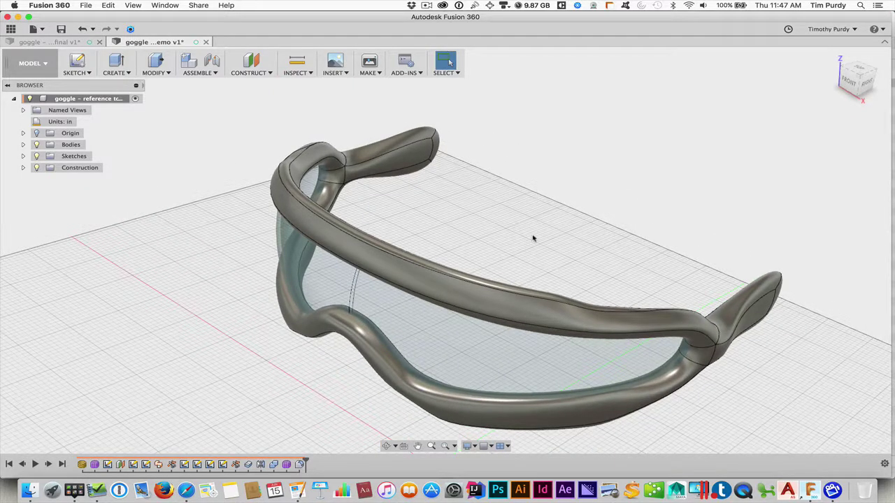
pyautogui.keyDown('shift'); pyautogui.moveTo(532, 238); pyautogui.dragTo(534, 208, button='middle'); pyautogui.keyUp('shift')
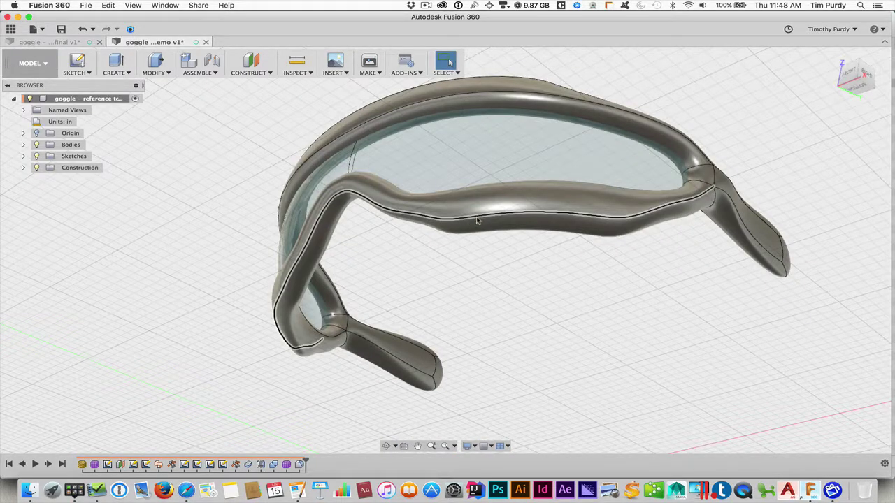
pyautogui.press('f')
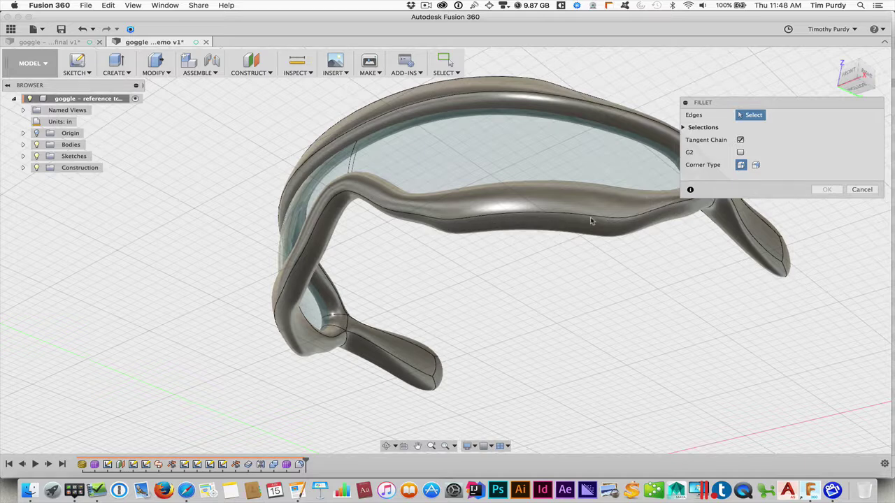
pyautogui.keyDown('shift'); pyautogui.moveTo(569, 255); pyautogui.dragTo(521, 266, button='middle'); pyautogui.keyUp('shift')
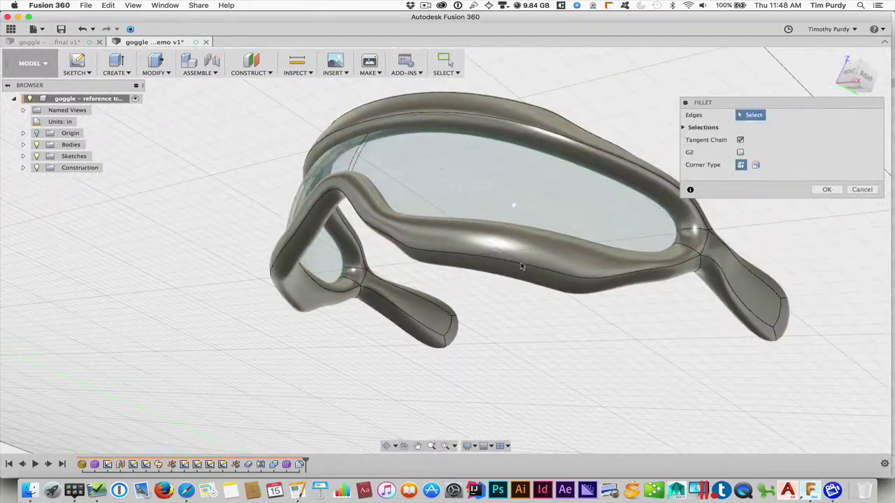
pyautogui.scroll(4, 656, 277)
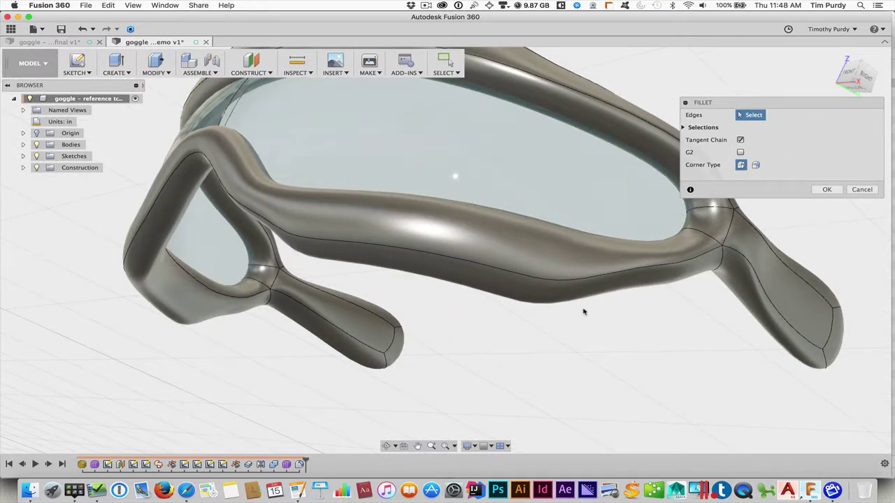
pyautogui.keyDown('shift'); pyautogui.moveTo(584, 312); pyautogui.dragTo(606, 345, button='middle'); pyautogui.keyUp('shift')
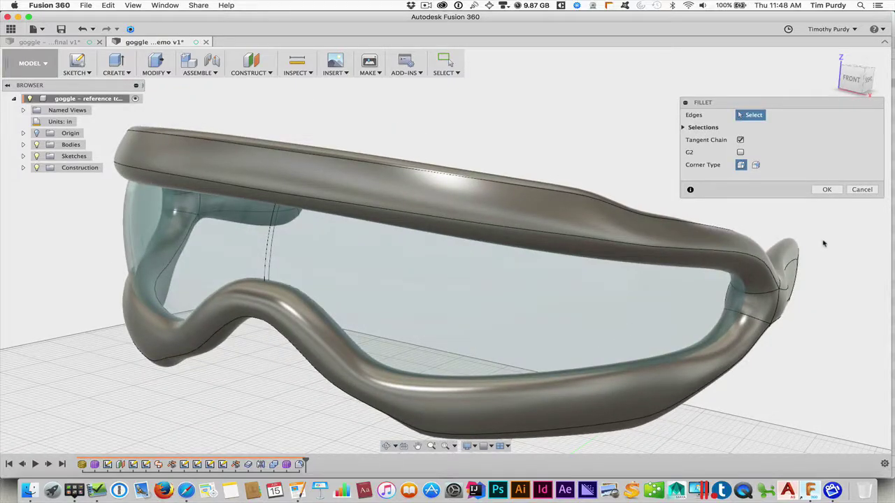
pyautogui.click(861, 189)
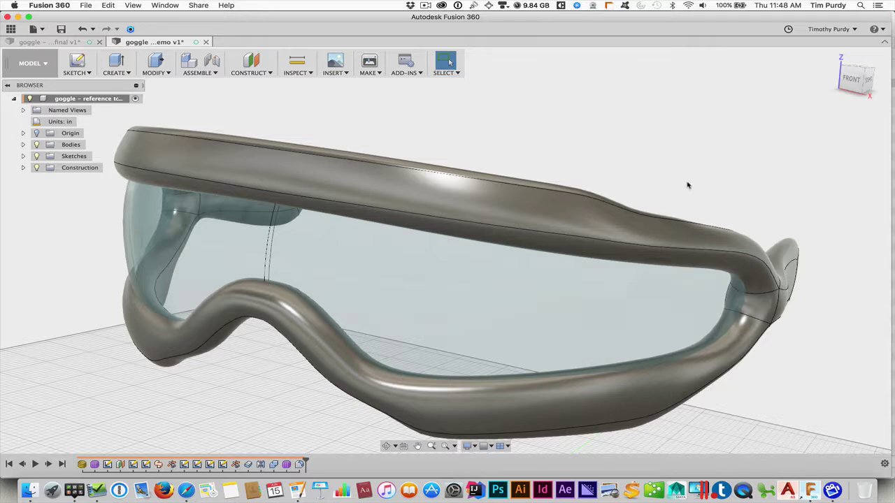
pyautogui.click(832, 59)
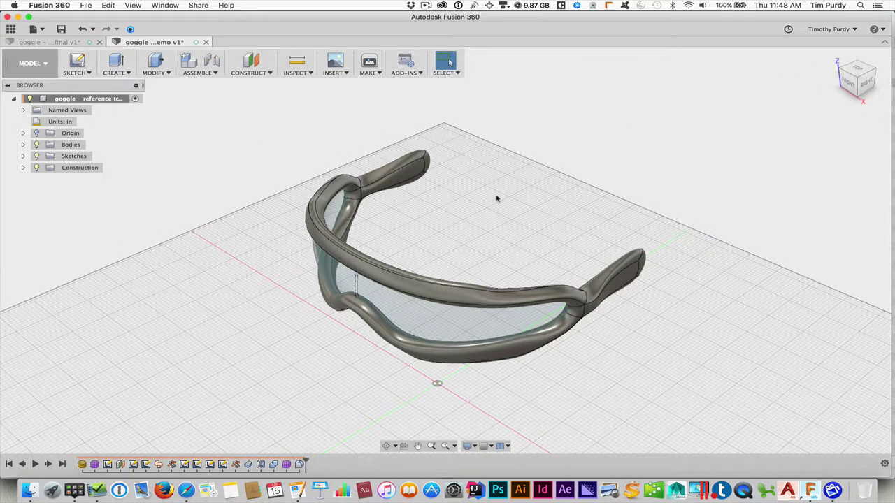